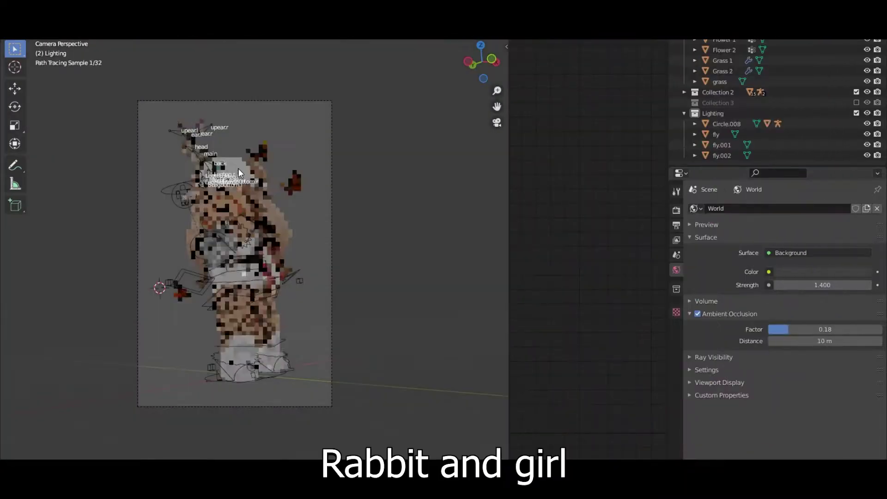
Use an Environment Texture as the world background colour and load sky_fierytwighlight_adjusted.jpg as its image
{"action": "scroll", "coordinate": [257, 200], "scroll_direction": "up", "scroll_amount": 4}
{"action": "scroll", "coordinate": [291, 182], "scroll_direction": "down", "scroll_amount": 3}
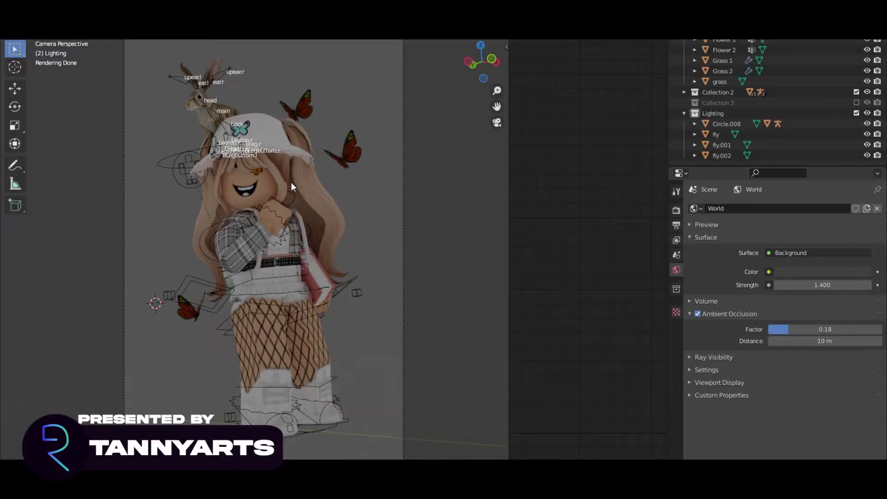
{"action": "left_click", "coordinate": [768, 270]}
{"action": "left_click", "coordinate": [768, 269]}
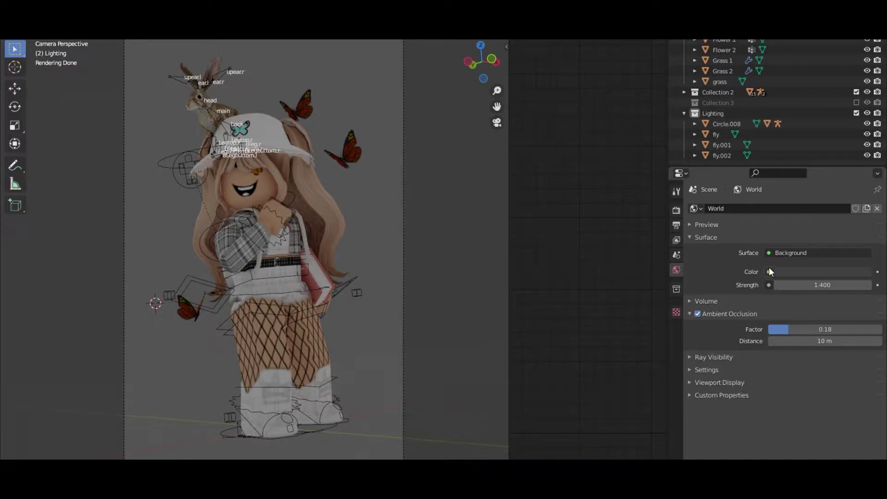
{"action": "left_click", "coordinate": [768, 270]}
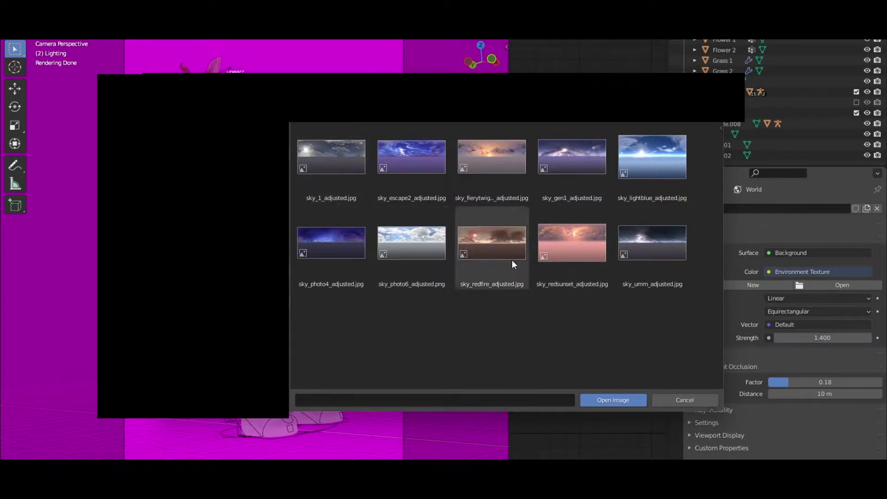
{"action": "double_click", "coordinate": [495, 178]}
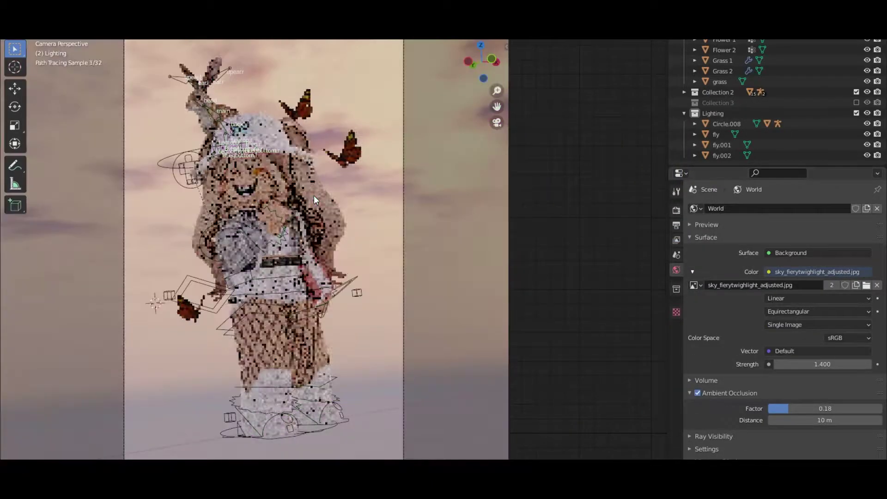
Show the World shader nodes in the node editor, with the sky's Mapping node in view
{"action": "middle_click_drag", "start_coordinate": [330, 191], "coordinate": [240, 212]}
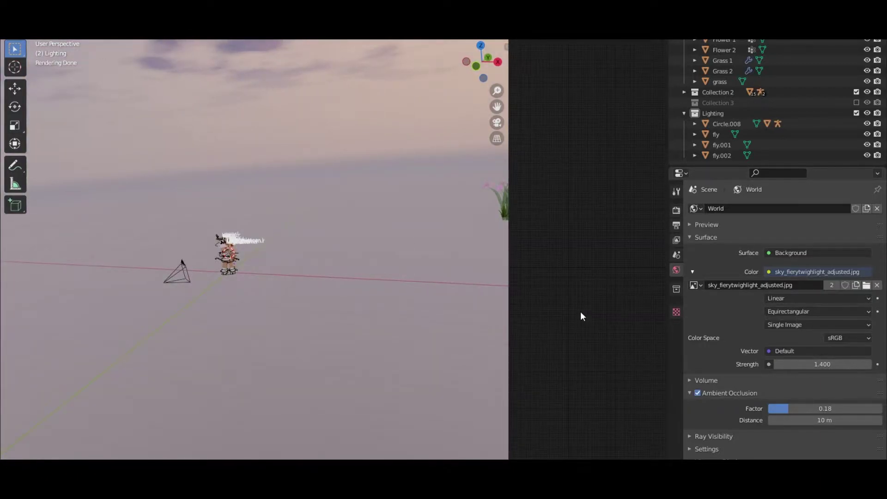
{"action": "left_click", "coordinate": [536, 43]}
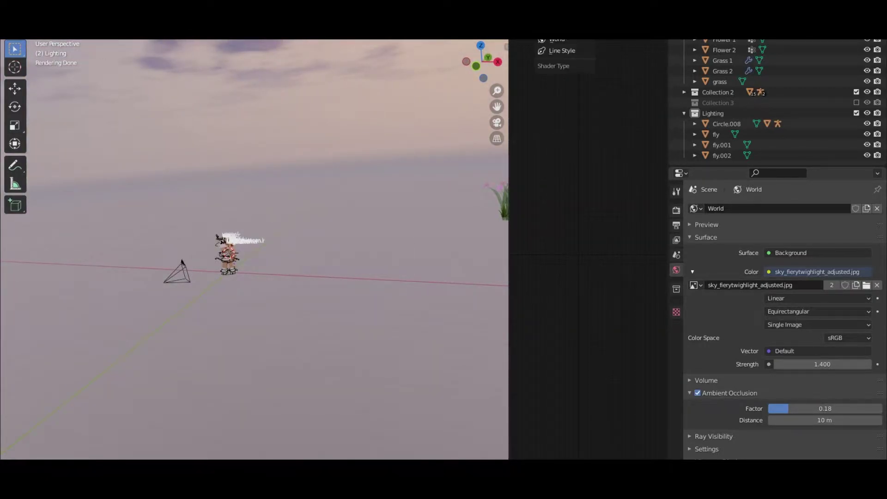
{"action": "left_click", "coordinate": [559, 42]}
{"action": "scroll", "coordinate": [577, 192], "scroll_direction": "up", "scroll_amount": 4}
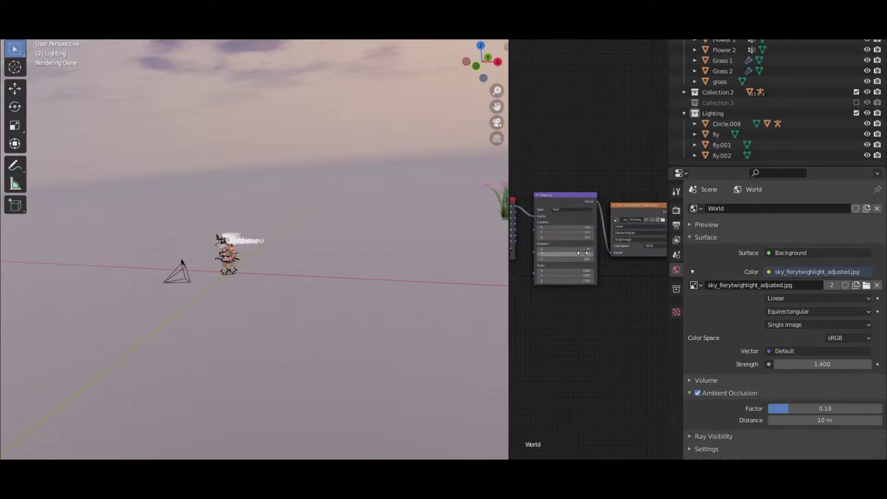
Adjust the Z rotation in the sky texture's Mapping node to turn the sky around the character, and return to the camera view
{"action": "left_click_drag", "start_coordinate": [572, 265], "coordinate": [593, 265]}
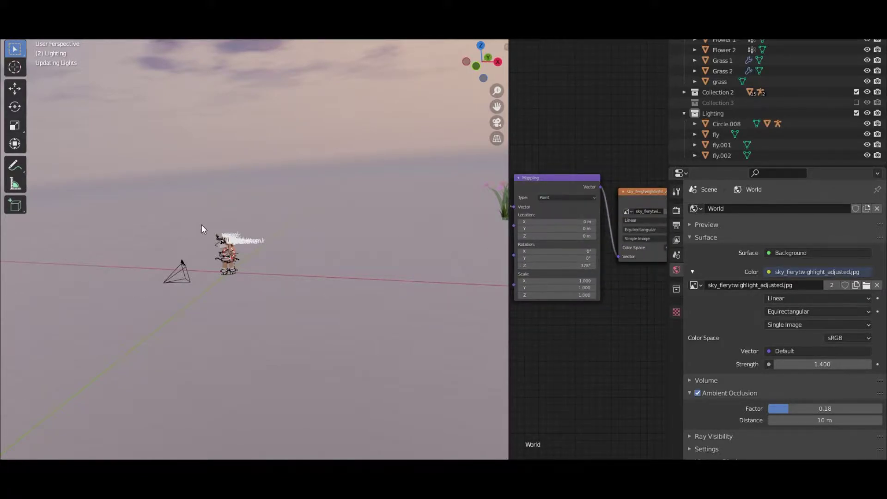
{"action": "mouse_move", "coordinate": [202, 230]}
{"action": "middle_mouse_down"}
{"action": "mouse_move", "coordinate": [386, 259]}
{"action": "mouse_move", "coordinate": [373, 236]}
{"action": "mouse_move", "coordinate": [317, 211]}
{"action": "mouse_move", "coordinate": [320, 229]}
{"action": "middle_mouse_up"}
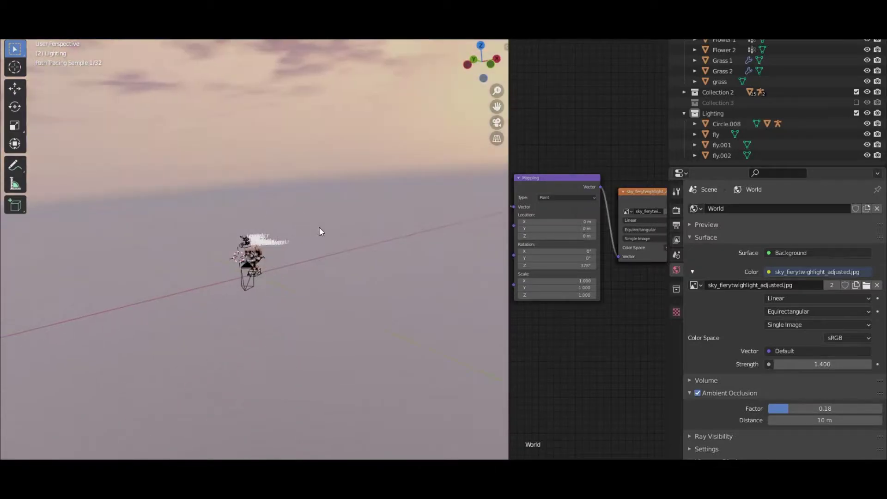
{"action": "left_click_drag", "start_coordinate": [572, 265], "coordinate": [583, 265]}
{"action": "middle_click_drag", "start_coordinate": [452, 356], "coordinate": [511, 349]}
{"action": "left_click_drag", "start_coordinate": [568, 266], "coordinate": [583, 266]}
{"action": "middle_click_drag", "start_coordinate": [580, 277], "coordinate": [658, 283]}
{"action": "key", "text": "KP_0"}
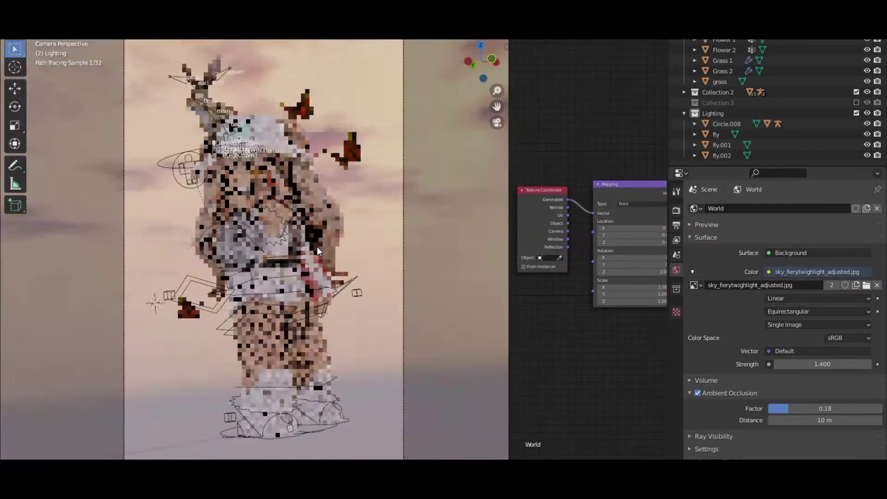
Make the render background transparent in the Film settings
{"action": "left_click", "coordinate": [676, 210]}
{"action": "scroll", "coordinate": [767, 390], "scroll_direction": "down", "scroll_amount": 5}
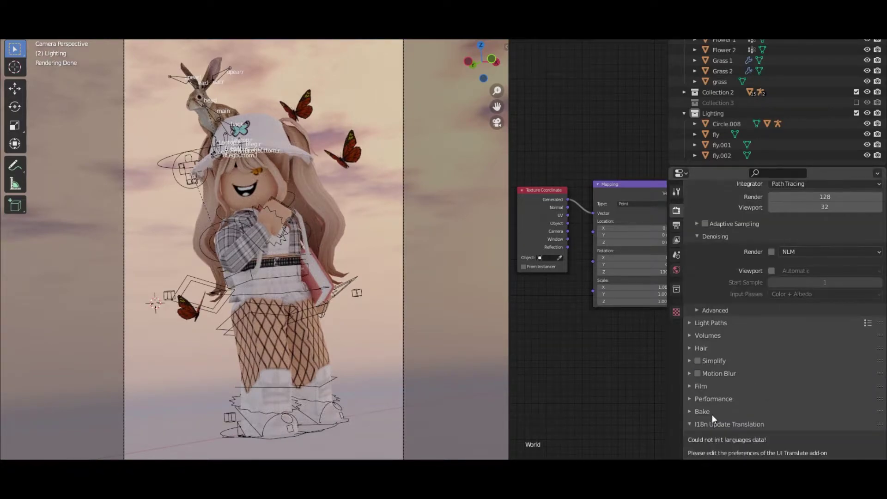
{"action": "left_click", "coordinate": [708, 388]}
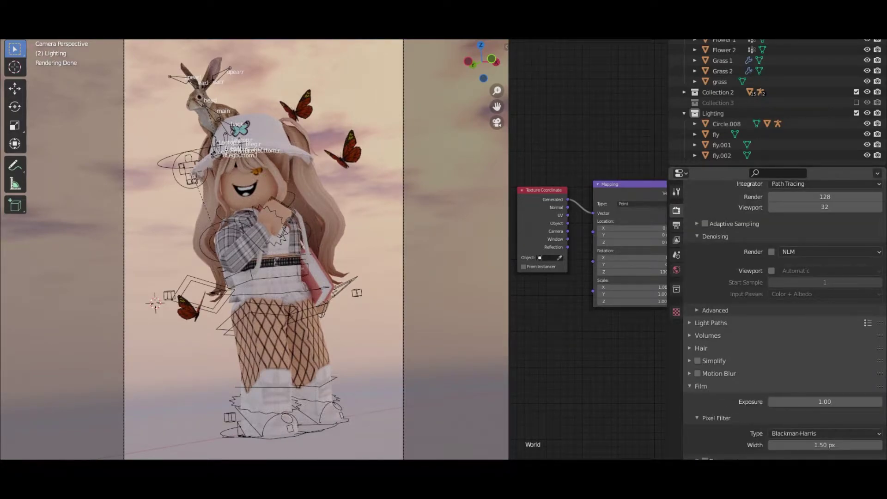
{"action": "left_click", "coordinate": [704, 460]}
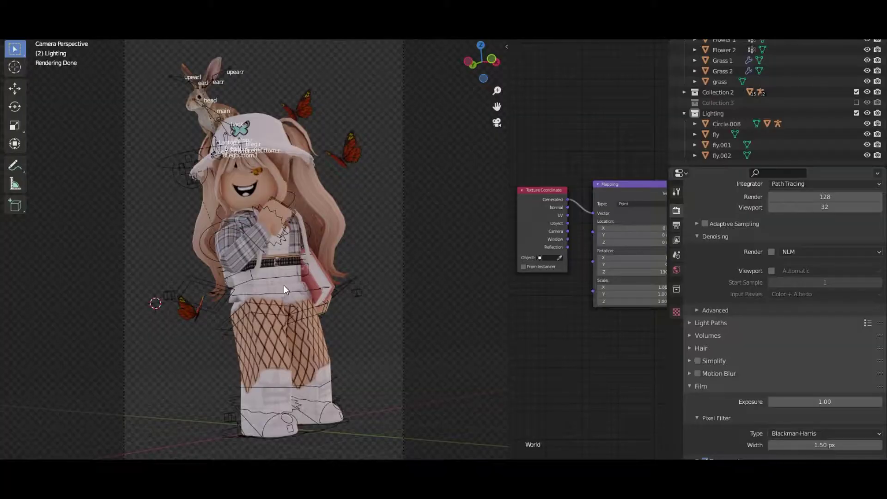
Add a Sun light, raise it about 1.87 m beside the girl, and rotate it about -42.4° in the camera view
{"action": "key", "text": "shift+a"}
{"action": "mouse_move", "coordinate": [285, 283]}
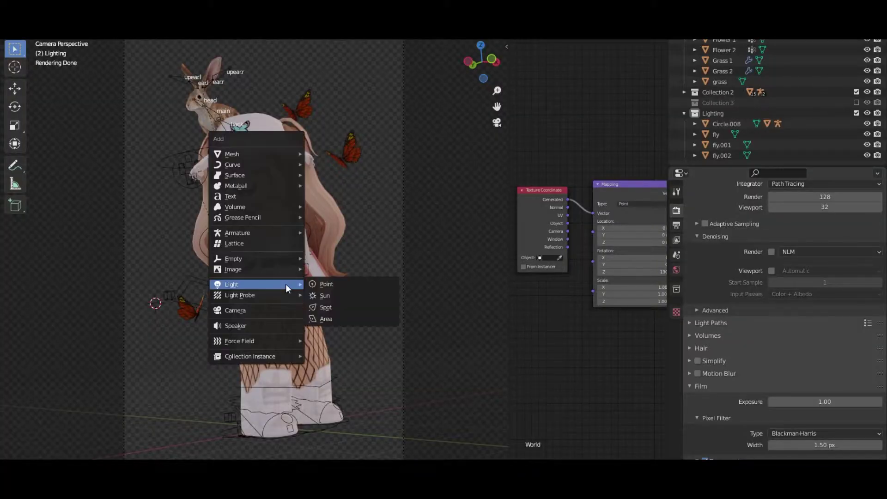
{"action": "left_click", "coordinate": [337, 295]}
{"action": "key", "text": "g"}
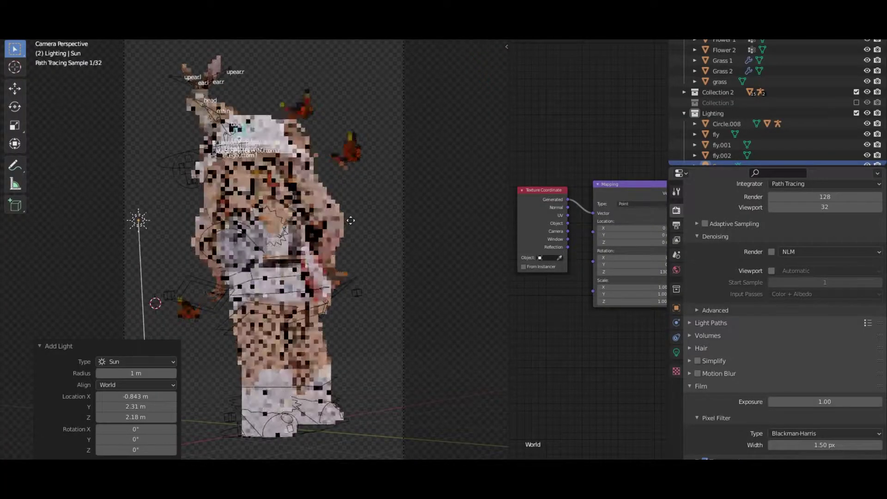
{"action": "left_click", "coordinate": [354, 207]}
{"action": "key", "text": "r"}
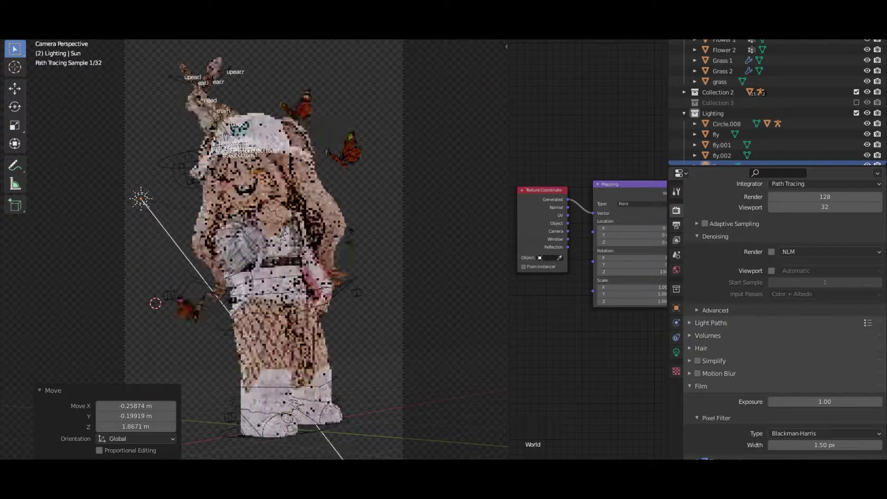
{"action": "left_click", "coordinate": [356, 203]}
Aim the Sun light with a trackball rotation and move it about -0.81 m in X, -1.13 m in Y and 0.17 m in Z
{"action": "mouse_move", "coordinate": [295, 241]}
{"action": "middle_mouse_down"}
{"action": "mouse_move", "coordinate": [305, 269]}
{"action": "mouse_move", "coordinate": [360, 278]}
{"action": "middle_mouse_up"}
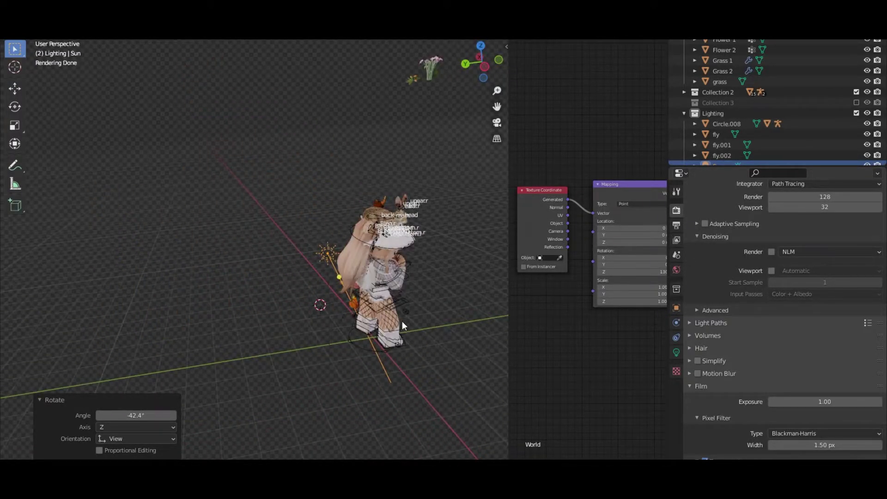
{"action": "key", "text": "z"}
{"action": "left_click", "coordinate": [287, 214]}
{"action": "mouse_move", "coordinate": [286, 214]}
{"action": "middle_mouse_down"}
{"action": "mouse_move", "coordinate": [254, 242]}
{"action": "mouse_move", "coordinate": [286, 258]}
{"action": "middle_mouse_up"}
{"action": "scroll", "coordinate": [272, 249], "scroll_direction": "up", "scroll_amount": 2}
{"action": "key", "text": "r"}
{"action": "key", "text": "r"}
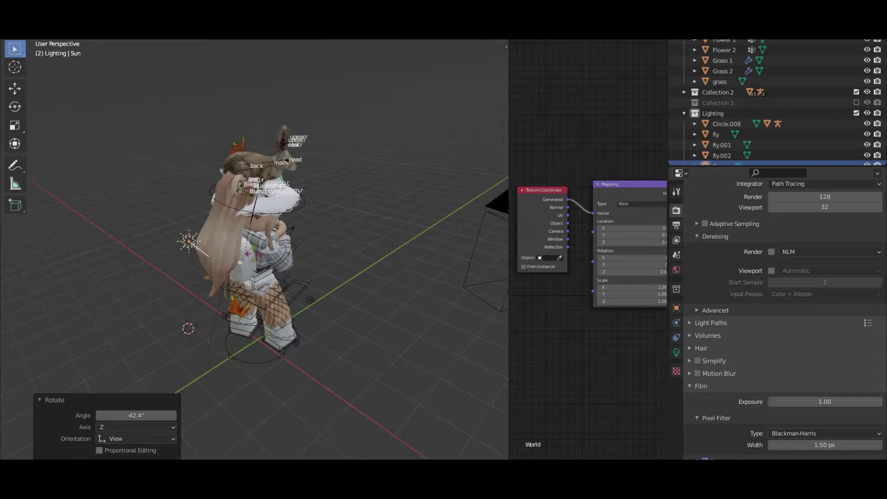
{"action": "left_click", "coordinate": [281, 270]}
{"action": "key", "text": "g"}
{"action": "left_click", "coordinate": [334, 239]}
{"action": "key", "text": "KP_0"}
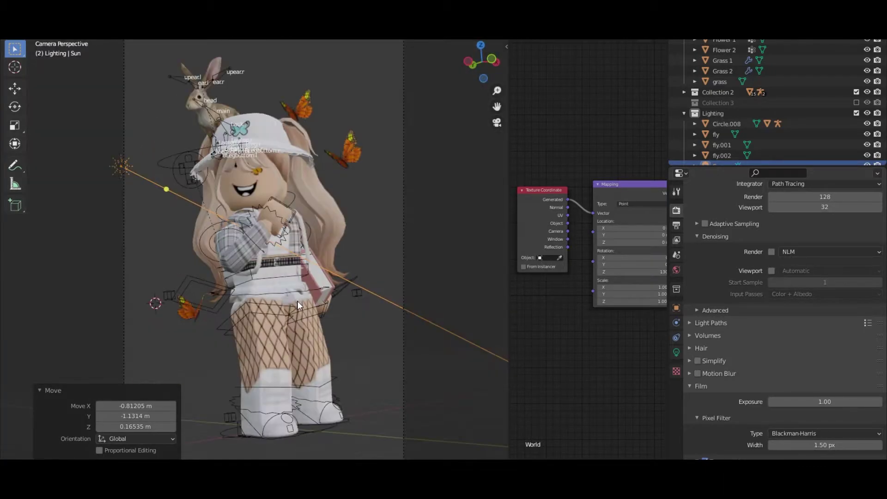
Compare the rendered camera view with the Sun light hidden and shown
{"action": "key", "text": "z"}
{"action": "left_click", "coordinate": [303, 237]}
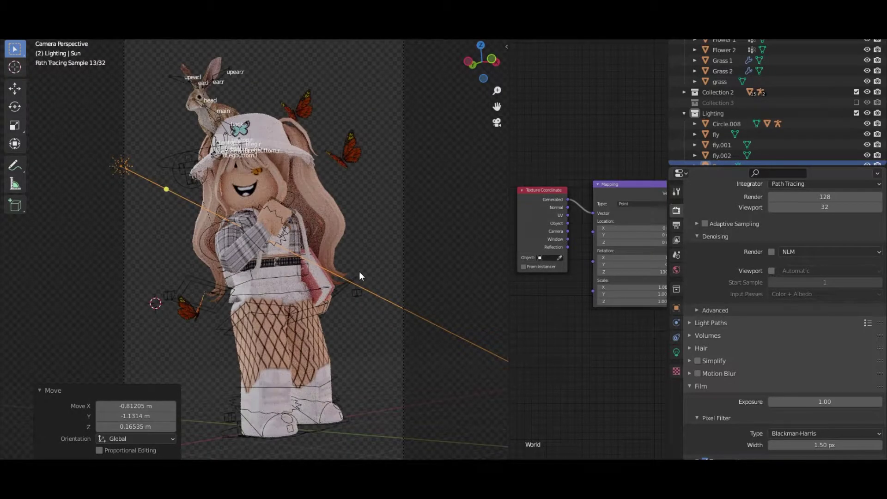
{"action": "scroll", "coordinate": [832, 139], "scroll_direction": "down", "scroll_amount": 1}
{"action": "left_click", "coordinate": [867, 155]}
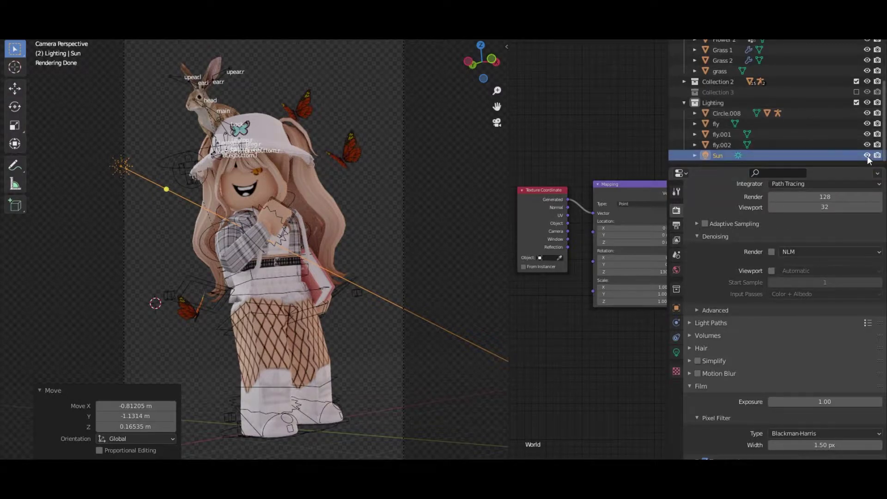
{"action": "left_click", "coordinate": [867, 155]}
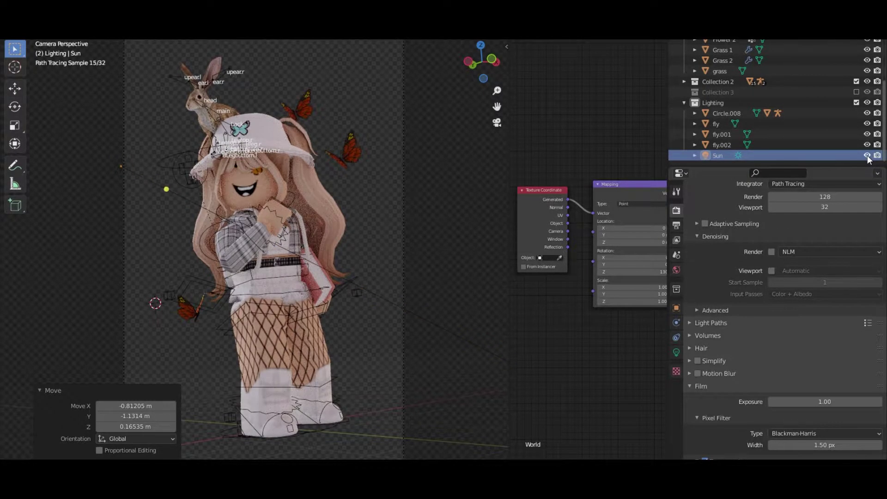
Change the Sun light's colour to a pale yellow
{"action": "scroll", "coordinate": [755, 374], "scroll_direction": "down", "scroll_amount": 3}
{"action": "left_click", "coordinate": [676, 353]}
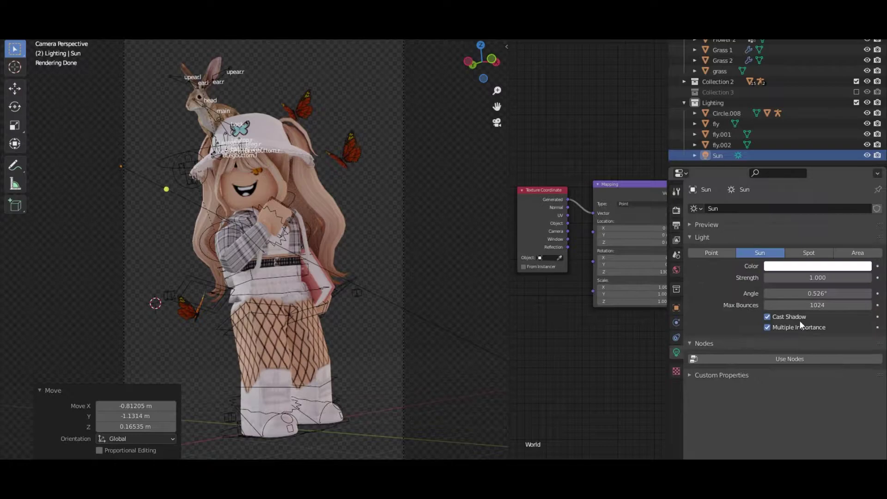
{"action": "left_click", "coordinate": [808, 266]}
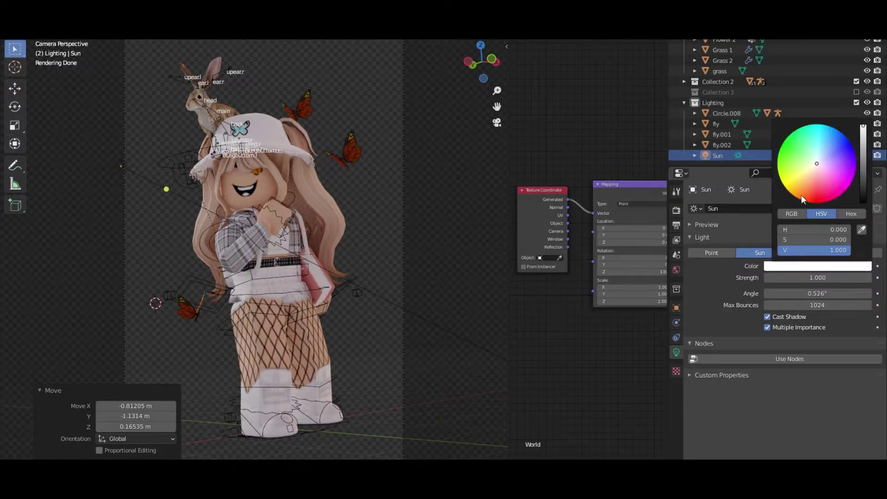
{"action": "left_click", "coordinate": [808, 171]}
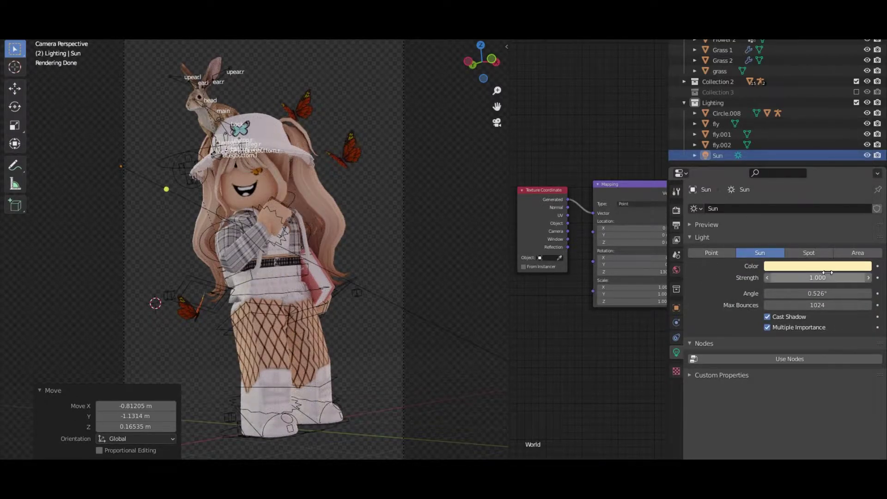
Set the Sun light's strength to 1.5 and compare the render with the light hidden and shown
{"action": "left_click", "coordinate": [846, 278]}
{"action": "type", "text": "1"}
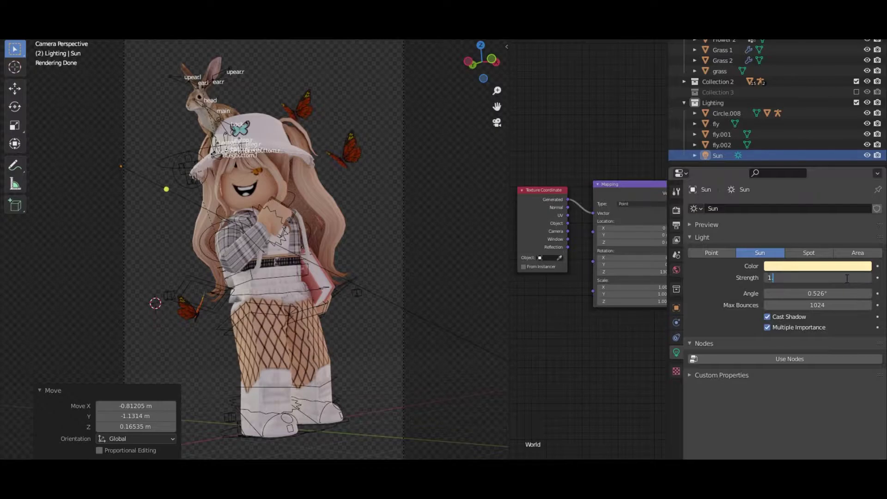
{"action": "type", "text": ".5"}
{"action": "key", "text": "Return"}
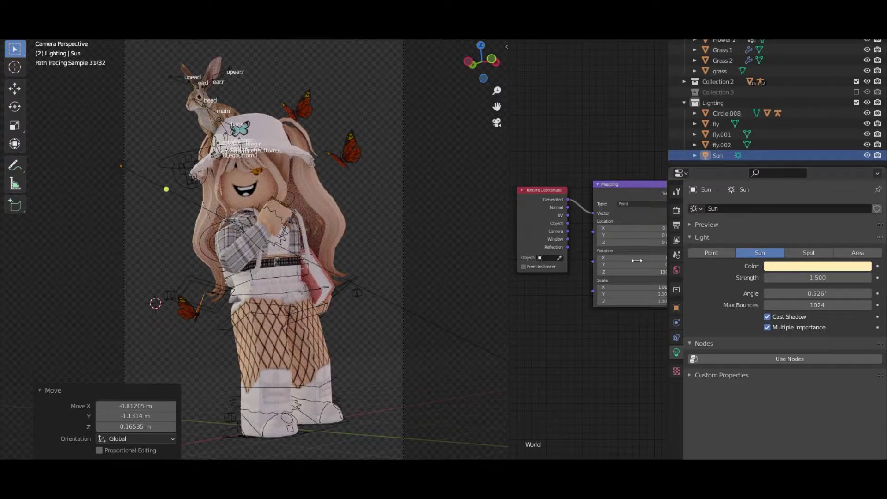
{"action": "left_click", "coordinate": [866, 154]}
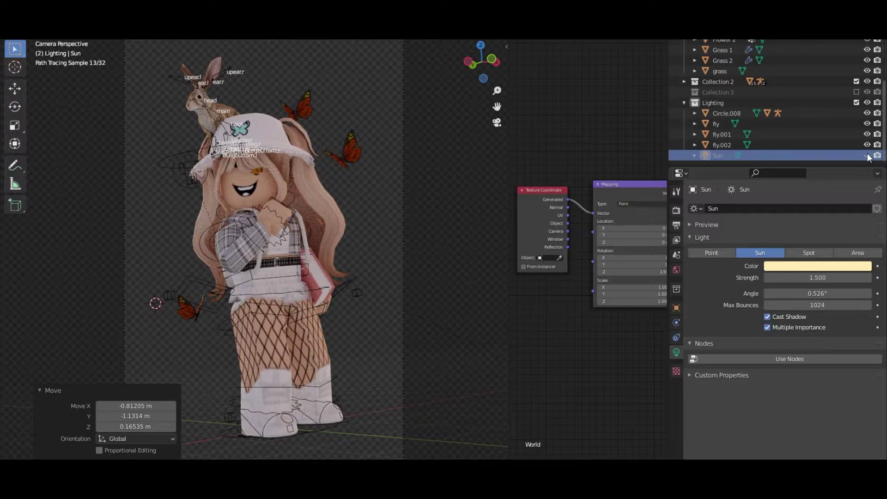
{"action": "left_click", "coordinate": [867, 154]}
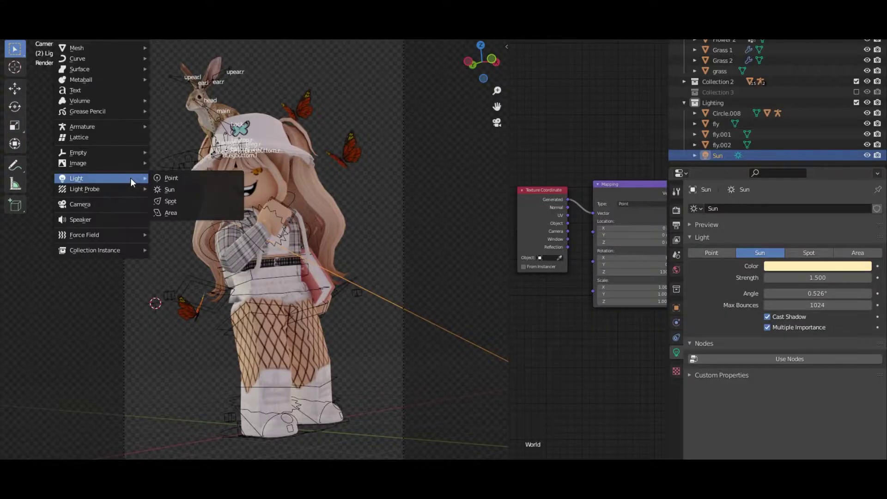
Add an Area light, place it near the lower butterfly, and trackball-rotate it by about -115° and 45.8°
{"action": "left_click", "coordinate": [195, 211]}
{"action": "key", "text": "g"}
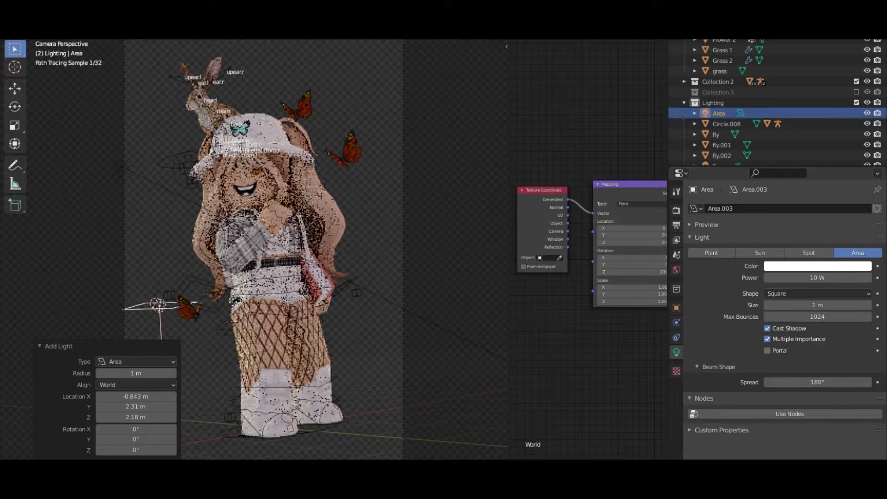
{"action": "left_click", "coordinate": [291, 200]}
{"action": "key", "text": "r"}
{"action": "key", "text": "r"}
{"action": "key", "text": "r"}
{"action": "key", "text": "r"}
{"action": "left_click", "coordinate": [261, 312]}
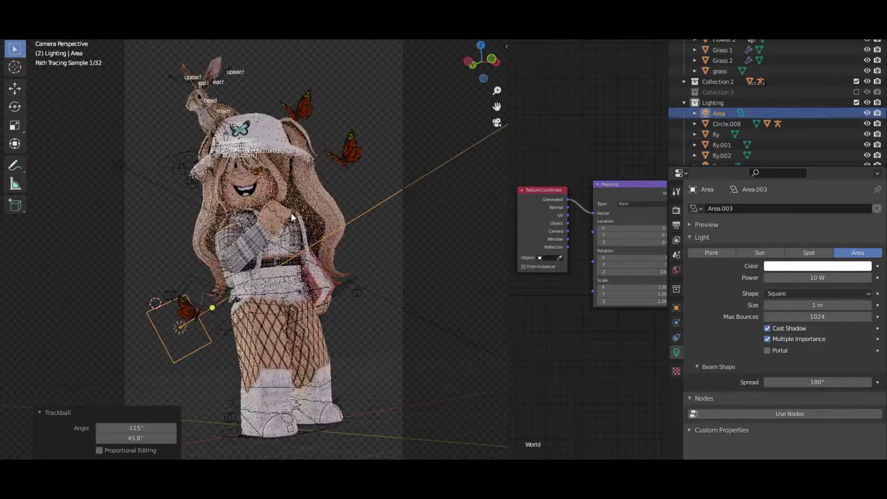
In solid view, move the Area light about -1.09 m in X, -1.26 m in Y and -0.19 m in Z, and re-aim it with a trackball rotation
{"action": "key", "text": "z"}
{"action": "left_click", "coordinate": [186, 247]}
{"action": "middle_click_drag", "start_coordinate": [187, 249], "coordinate": [162, 257]}
{"action": "key", "text": "g"}
{"action": "left_click", "coordinate": [233, 263]}
{"action": "key", "text": "r"}
{"action": "key", "text": "r"}
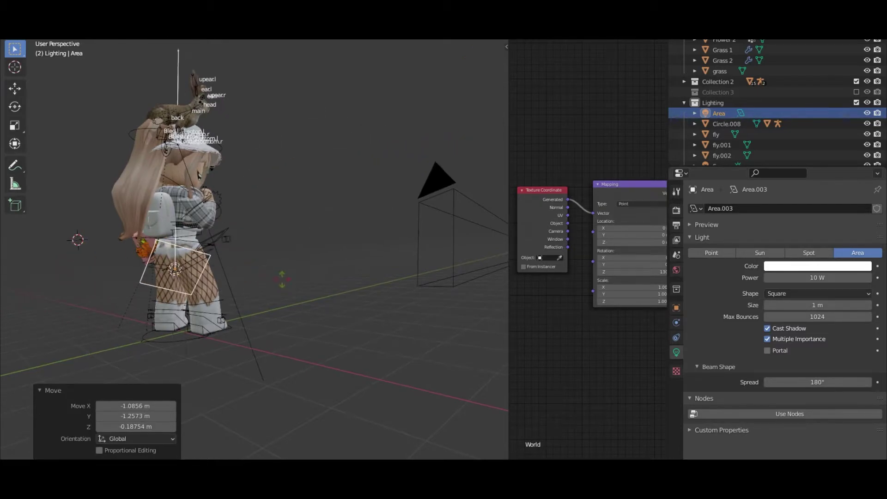
{"action": "left_click", "coordinate": [292, 282]}
Reposition the Area light beside the girl's back, level with the lower butterfly
{"action": "scroll", "coordinate": [292, 282], "scroll_direction": "up", "scroll_amount": 2}
{"action": "middle_click_drag", "start_coordinate": [292, 282], "coordinate": [265, 242]}
{"action": "key", "text": "g"}
{"action": "left_click", "coordinate": [234, 227]}
{"action": "key", "text": "g"}
{"action": "left_click", "coordinate": [378, 246]}
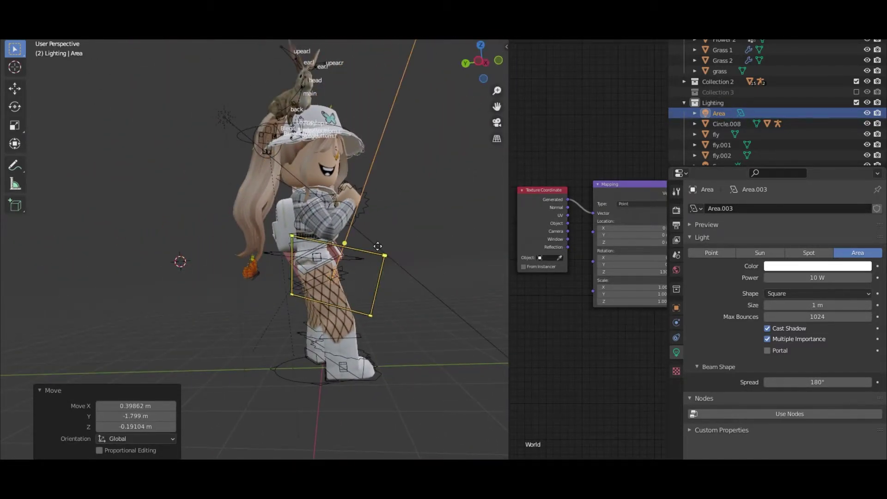
{"action": "key", "text": "g"}
{"action": "left_click", "coordinate": [312, 248]}
Re-aim the Area light with a trackball rotation of about -0.57° and 22.9° and a 12.4° view rotation, then scale it by 1.543
{"action": "key", "text": "r"}
{"action": "key", "text": "r"}
{"action": "left_click", "coordinate": [331, 247]}
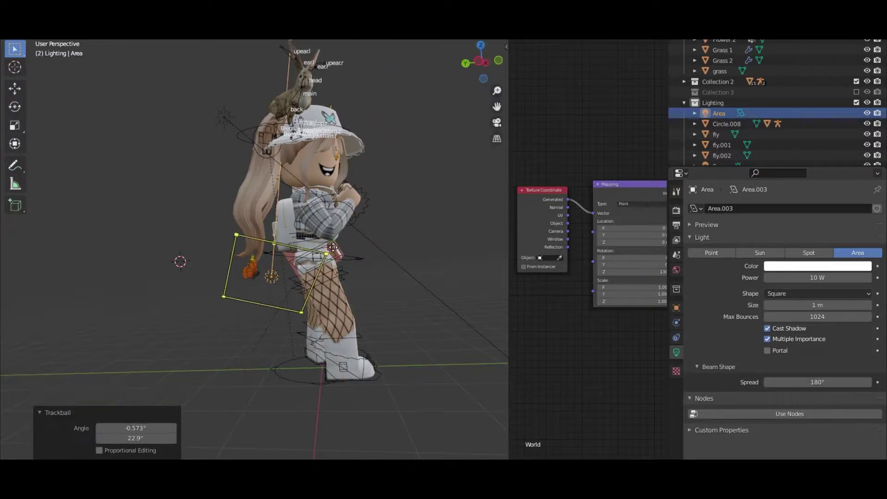
{"action": "middle_click_drag", "start_coordinate": [259, 242], "coordinate": [257, 247]}
{"action": "key", "text": "r"}
{"action": "left_click", "coordinate": [254, 241]}
{"action": "key", "text": "s"}
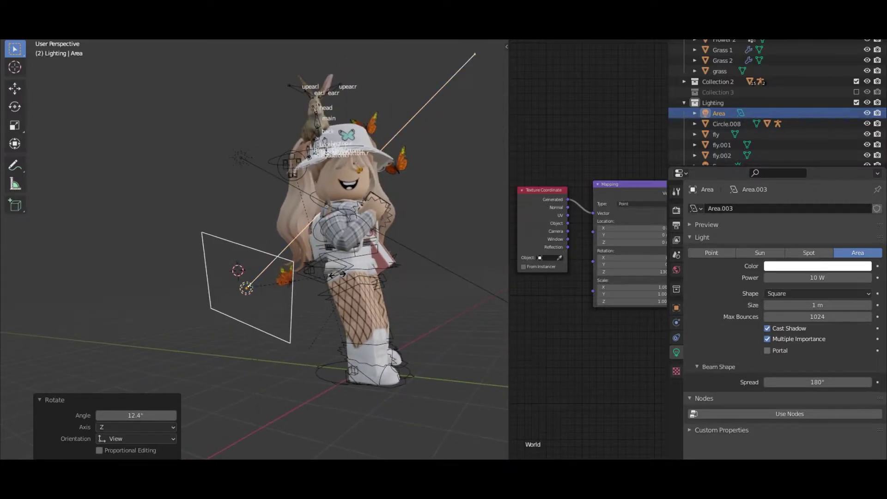
{"action": "left_click", "coordinate": [339, 274]}
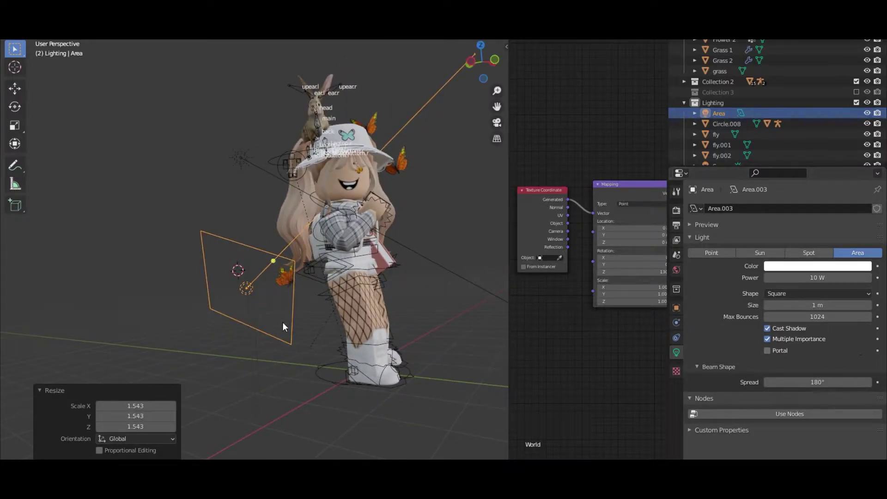
{"action": "middle_click_drag", "start_coordinate": [254, 242], "coordinate": [221, 244]}
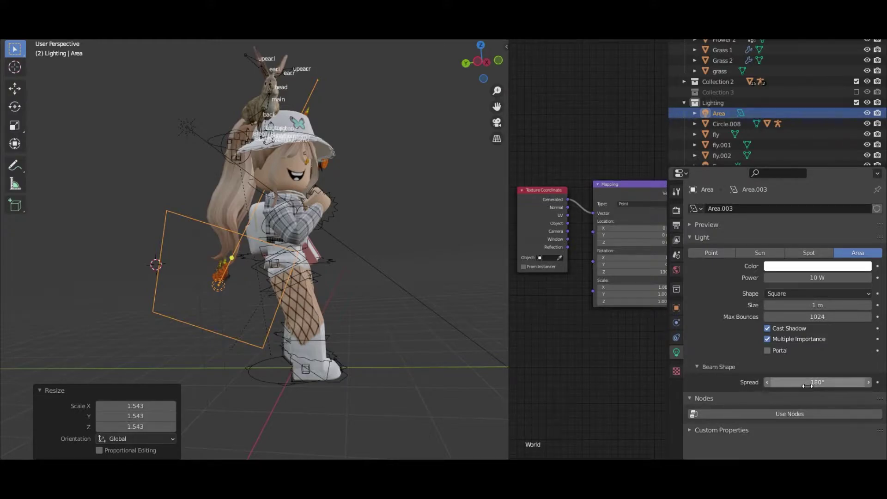
Move the 3D cursor to the world origin, add a plane under the girl there, and scale it by about 6.16
{"action": "key", "text": "shift+a"}
{"action": "mouse_move", "coordinate": [170, 292]}
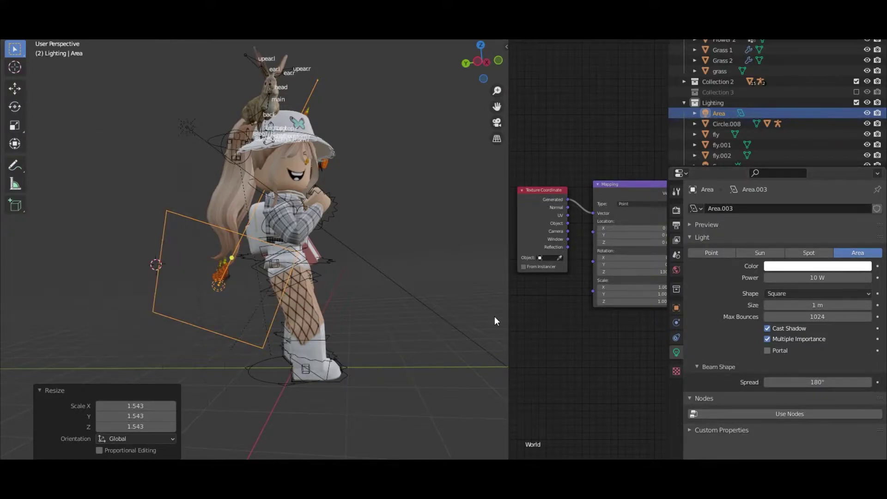
{"action": "key", "text": "shift+s"}
{"action": "left_click", "coordinate": [216, 376]}
{"action": "key", "text": "shift+a"}
{"action": "mouse_move", "coordinate": [205, 130]}
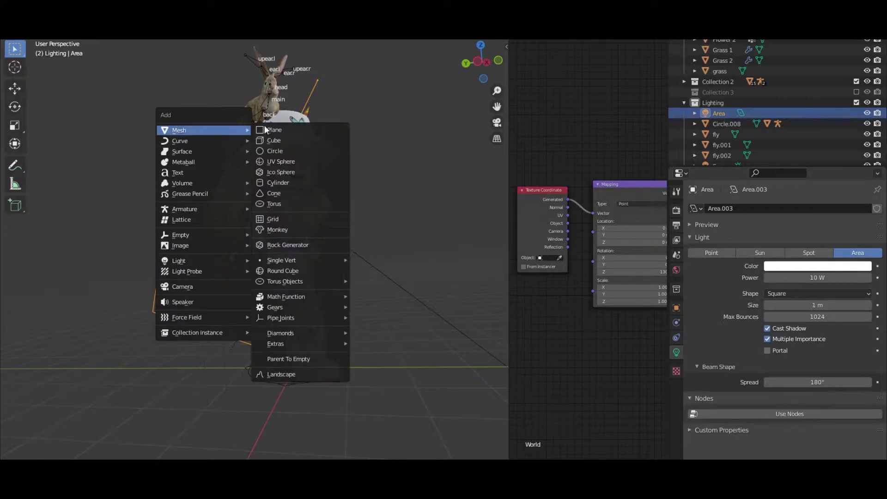
{"action": "left_click", "coordinate": [272, 130]}
{"action": "middle_click_drag", "start_coordinate": [319, 310], "coordinate": [262, 246]}
{"action": "scroll", "coordinate": [261, 246], "scroll_direction": "down", "scroll_amount": 2}
{"action": "key", "text": "s"}
{"action": "left_click", "coordinate": [328, 275]}
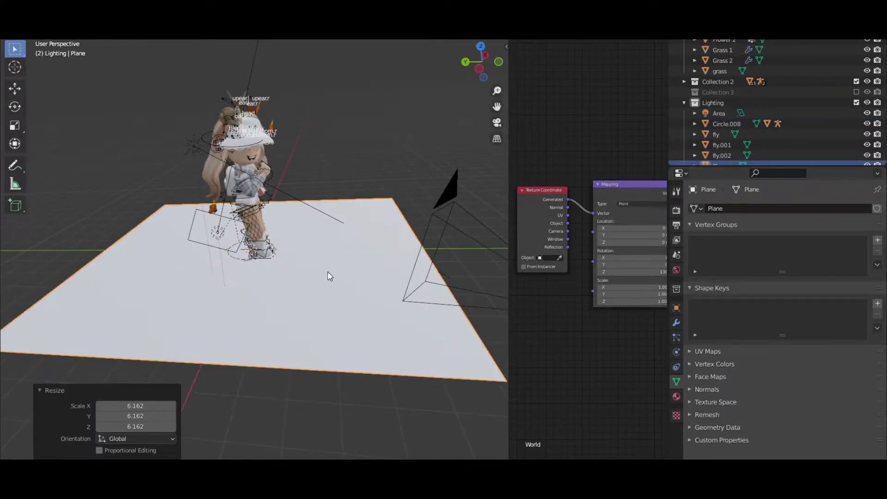
In rendered view, give the plane a new material, trying green and settling on a magenta-purple base colour
{"action": "key", "text": "shift+z"}
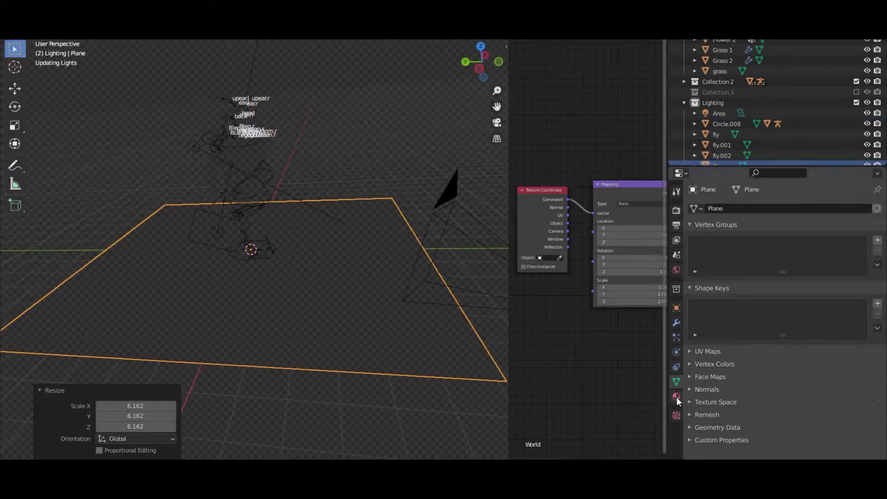
{"action": "left_click", "coordinate": [676, 396]}
{"action": "left_click", "coordinate": [766, 242]}
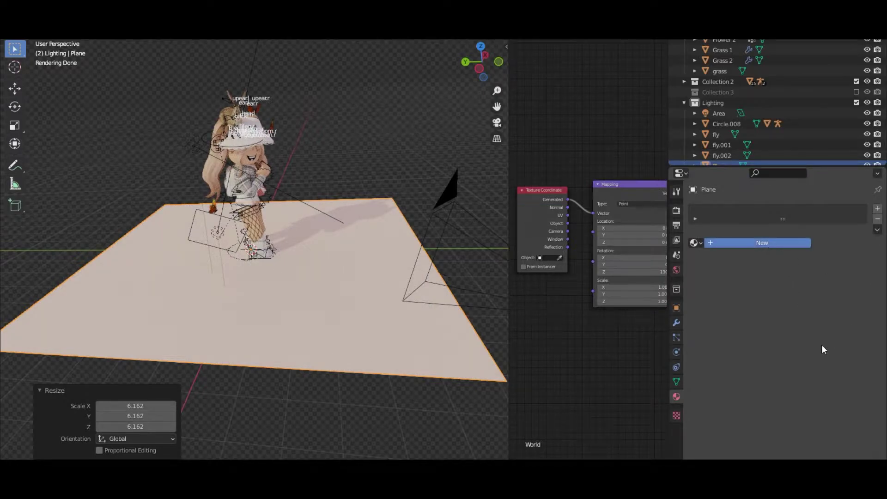
{"action": "left_click", "coordinate": [814, 333]}
{"action": "left_click", "coordinate": [780, 205]}
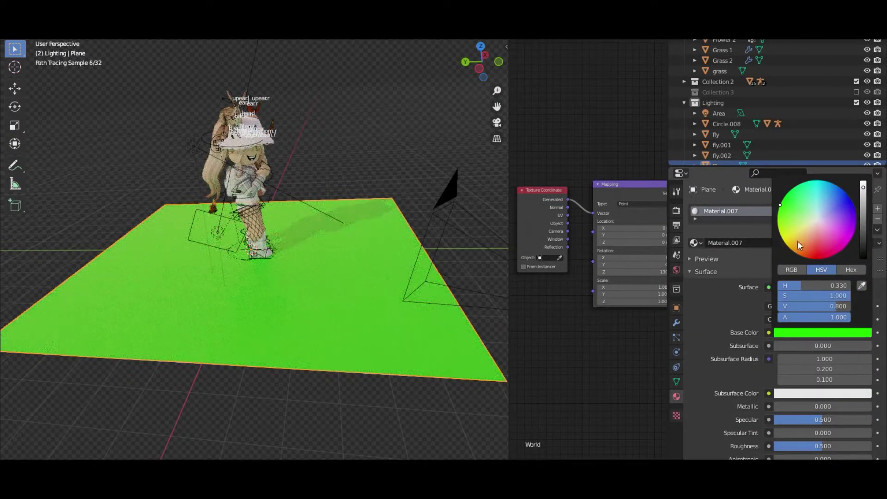
{"action": "left_click", "coordinate": [840, 227]}
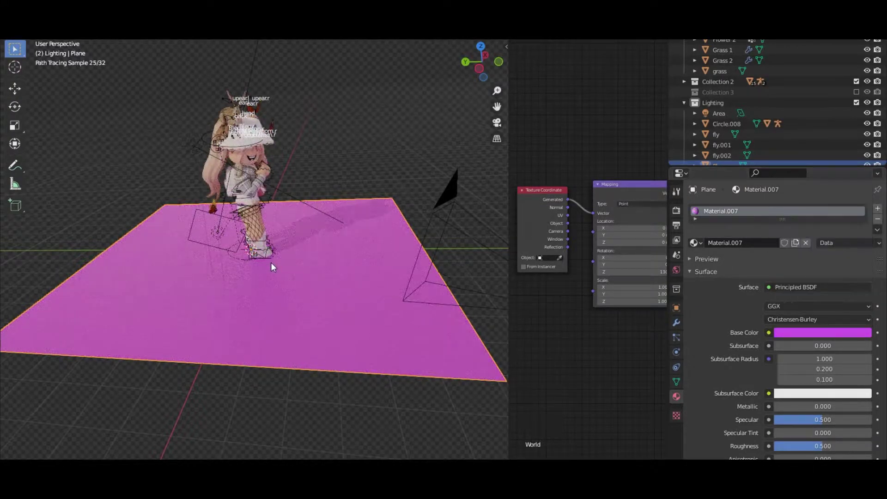
In the camera view, set the Area light's power to 602.9 W and its colour to a saturated blue
{"action": "key", "text": "KP_0"}
{"action": "left_click", "coordinate": [60, 323]}
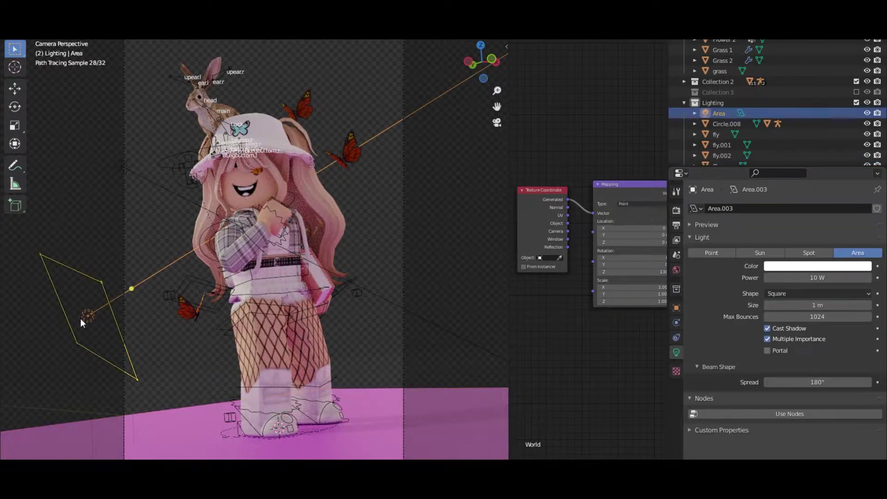
{"action": "left_click_drag", "start_coordinate": [804, 279], "coordinate": [861, 280]}
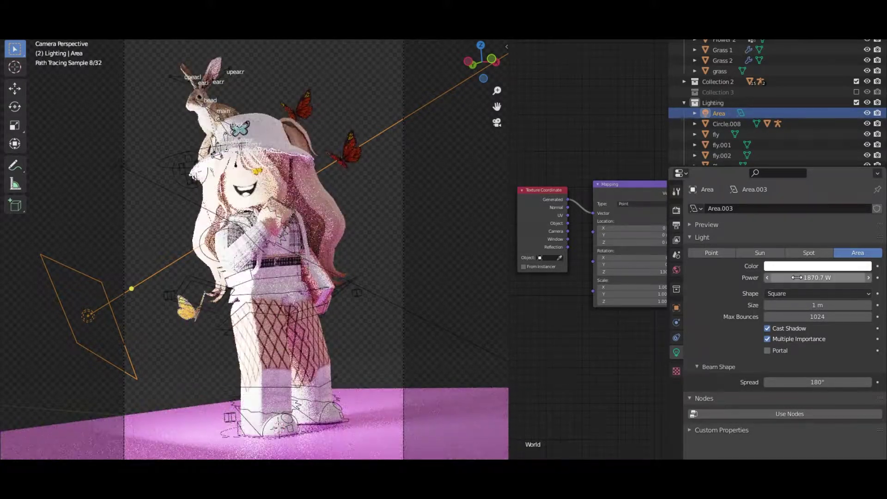
{"action": "left_click_drag", "start_coordinate": [793, 279], "coordinate": [813, 279]}
{"action": "left_click_drag", "start_coordinate": [866, 279], "coordinate": [821, 279]}
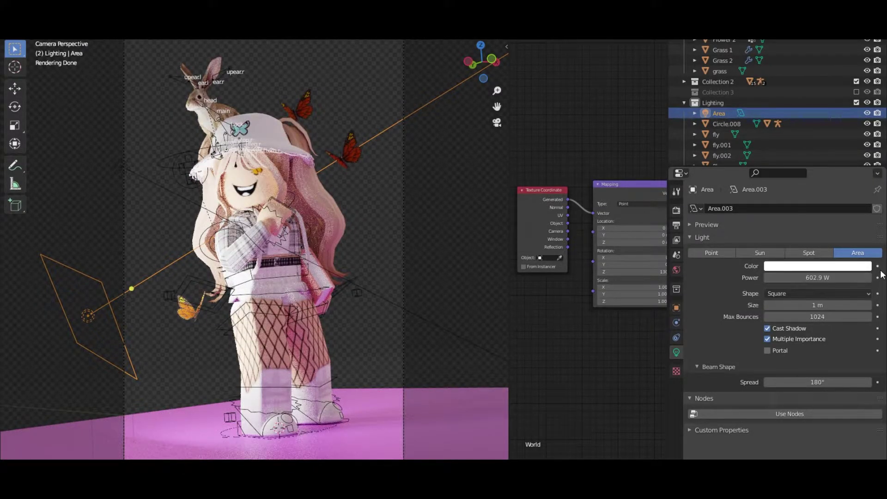
{"action": "left_click", "coordinate": [859, 266]}
{"action": "left_click", "coordinate": [833, 158]}
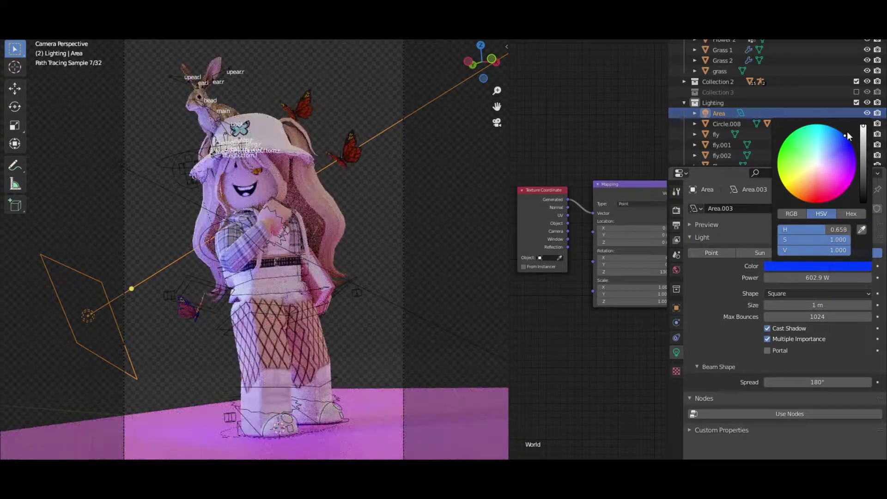
Narrow the Area light's spread to 22.1° and lower the light about 0.15 m along Z
{"action": "middle_click_drag", "start_coordinate": [155, 276], "coordinate": [255, 242]}
{"action": "scroll", "coordinate": [173, 314], "scroll_direction": "up", "scroll_amount": 3}
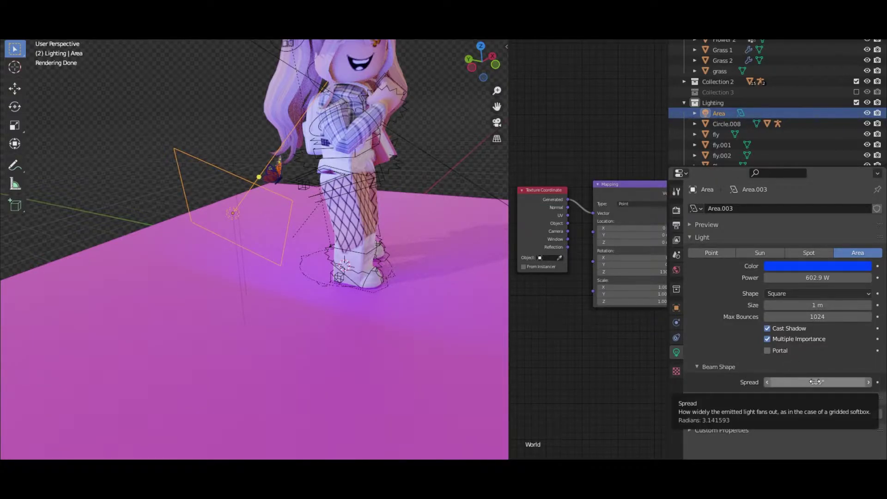
{"action": "left_click_drag", "start_coordinate": [795, 381], "coordinate": [762, 382]}
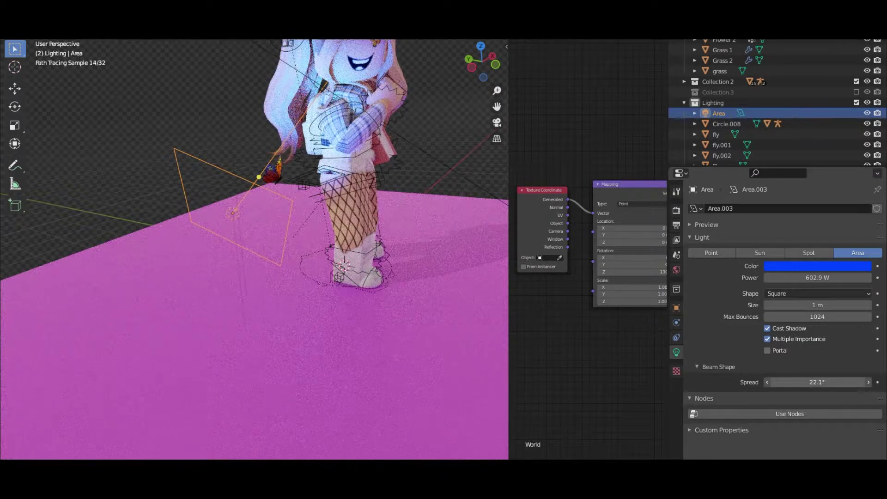
{"action": "key", "text": "g"}
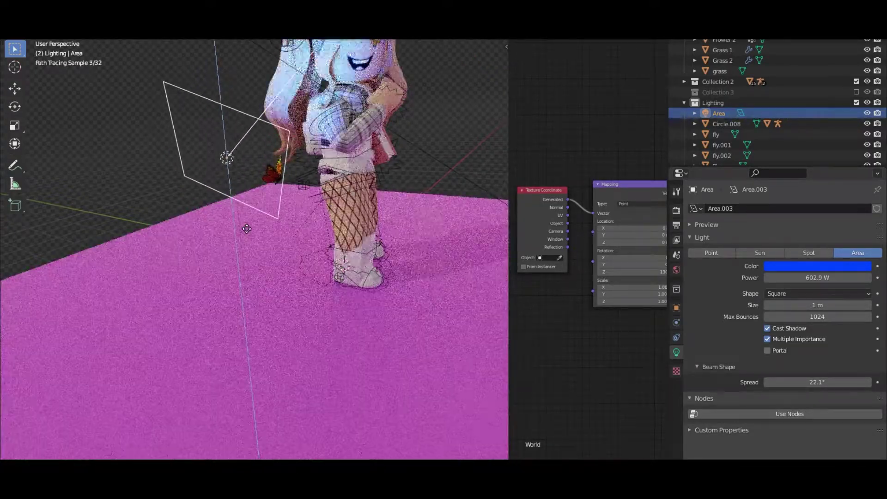
{"action": "left_click", "coordinate": [243, 296]}
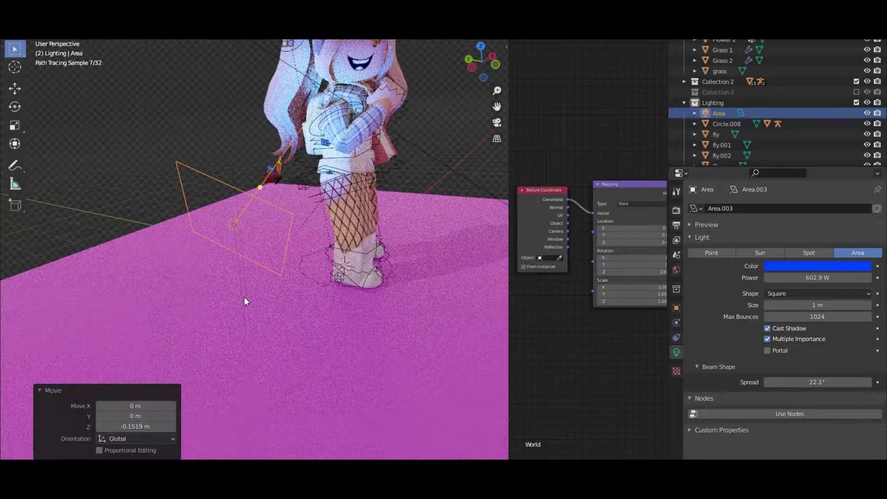
Change the Area light's colour to light peach and set its power to 28.2 W, judging it from the camera view
{"action": "left_click", "coordinate": [818, 267]}
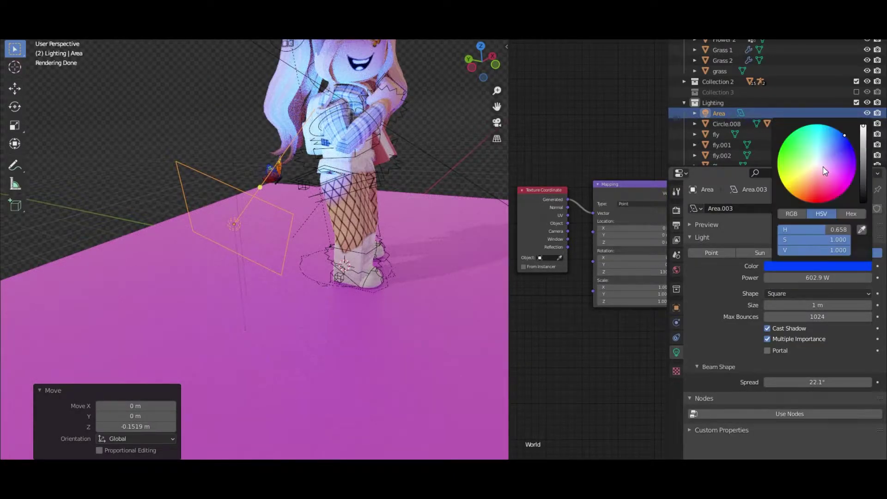
{"action": "left_click_drag", "start_coordinate": [825, 164], "coordinate": [812, 176]}
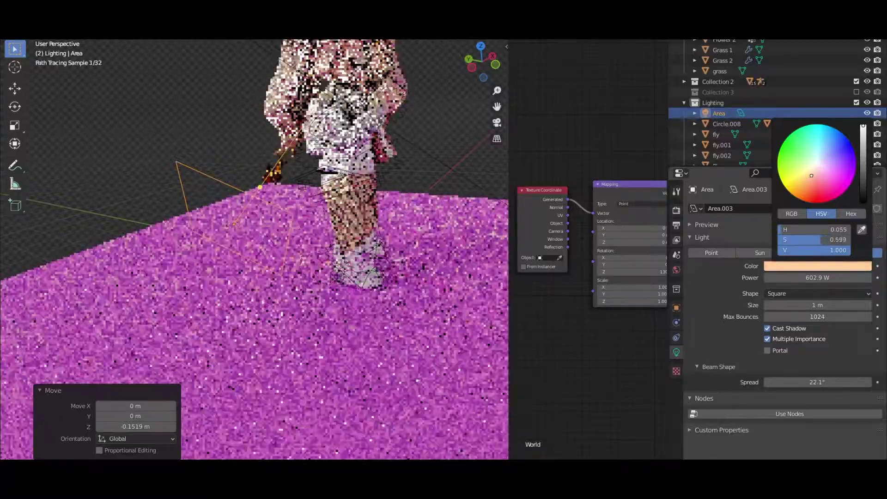
{"action": "middle_click_drag", "start_coordinate": [303, 156], "coordinate": [262, 150]}
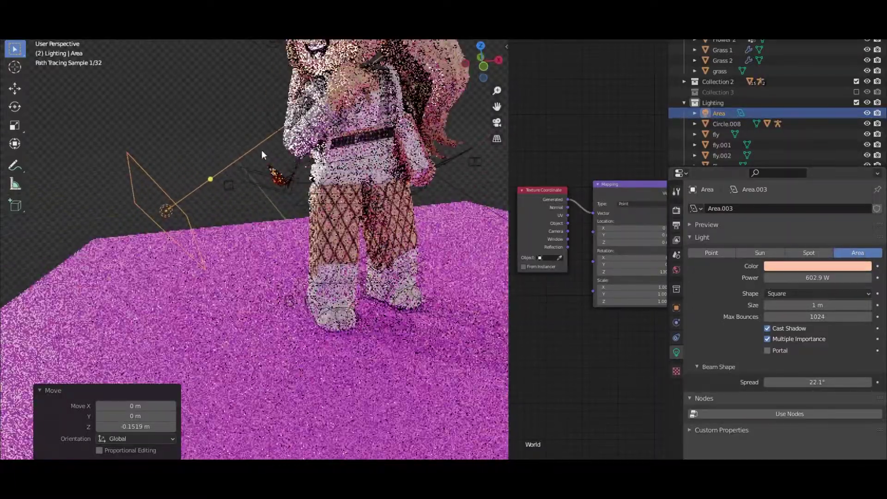
{"action": "left_click_drag", "start_coordinate": [816, 277], "coordinate": [769, 277]}
{"action": "middle_click_drag", "start_coordinate": [261, 180], "coordinate": [219, 180]}
{"action": "key", "text": "KP_0"}
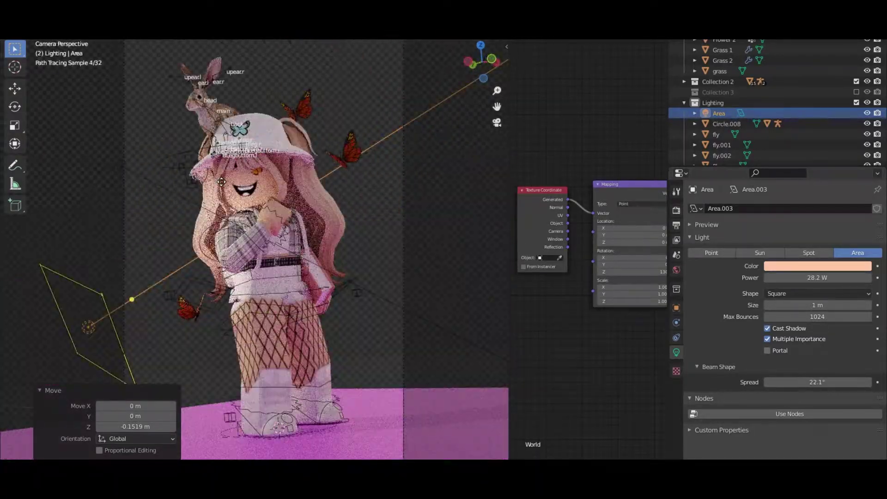
Raise the Area light about 0.87 m with a 0.16 m shift in Y, and rotate it 4.86° in the view plane
{"action": "key", "text": "g"}
{"action": "left_click", "coordinate": [246, 162]}
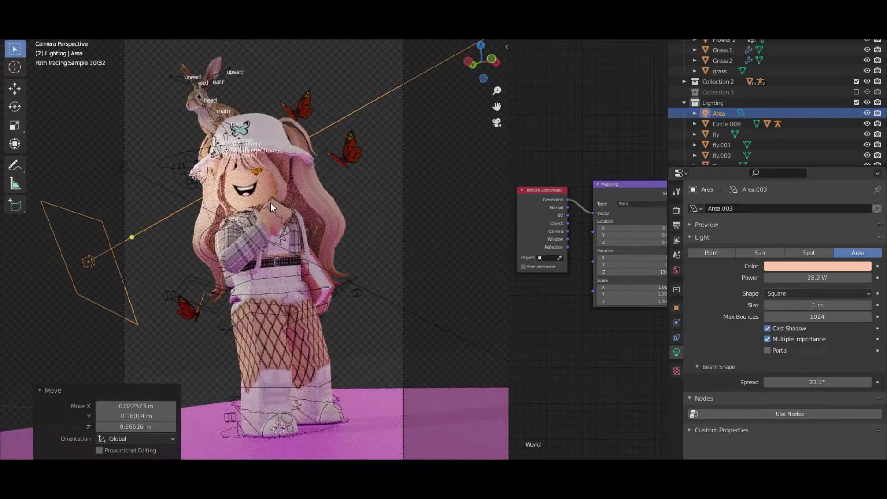
{"action": "key", "text": "r"}
{"action": "left_click", "coordinate": [271, 220]}
Reposition the Area light behind the girl, rotate it -11.3° about Z, and return to the camera view
{"action": "middle_click_drag", "start_coordinate": [271, 220], "coordinate": [300, 252]}
{"action": "key", "text": "g"}
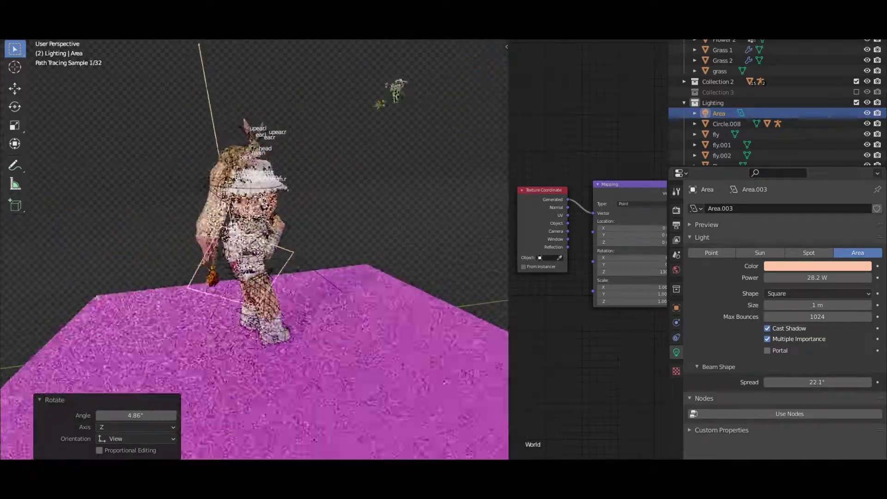
{"action": "left_click", "coordinate": [222, 259]}
{"action": "key", "text": "r"}
{"action": "key", "text": "z"}
{"action": "left_click", "coordinate": [320, 274]}
{"action": "key", "text": "KP_0"}
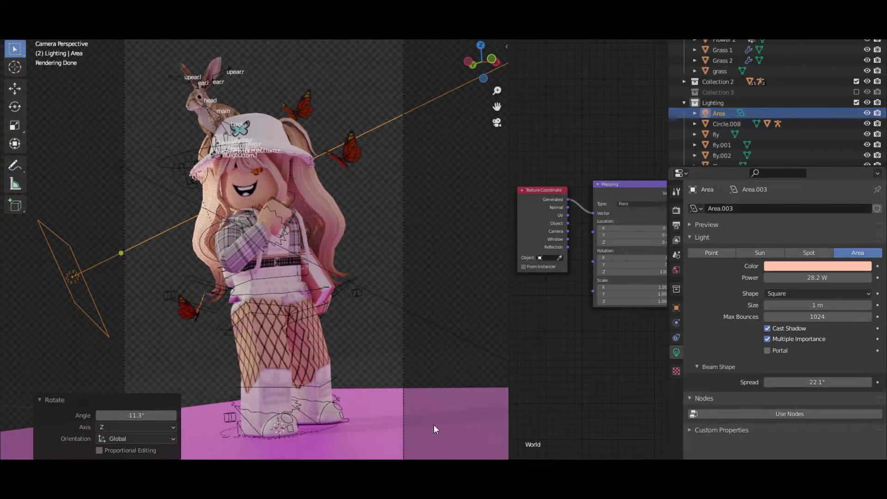
Delete the magenta plane beneath the girl
{"action": "left_click", "coordinate": [433, 428]}
{"action": "key", "text": "x"}
{"action": "left_click", "coordinate": [384, 411]}
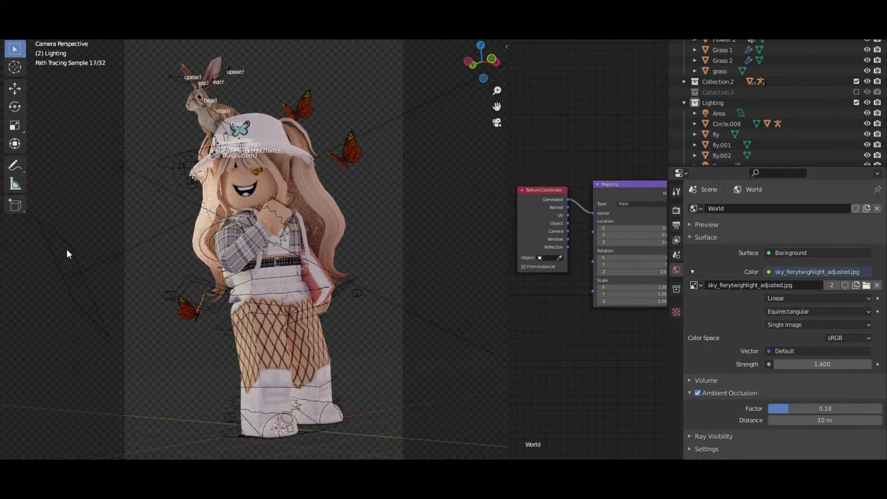
Select the Area light again and widen its spread to 179°
{"action": "left_click", "coordinate": [79, 252]}
{"action": "key", "text": "s"}
{"action": "key", "text": "Escape"}
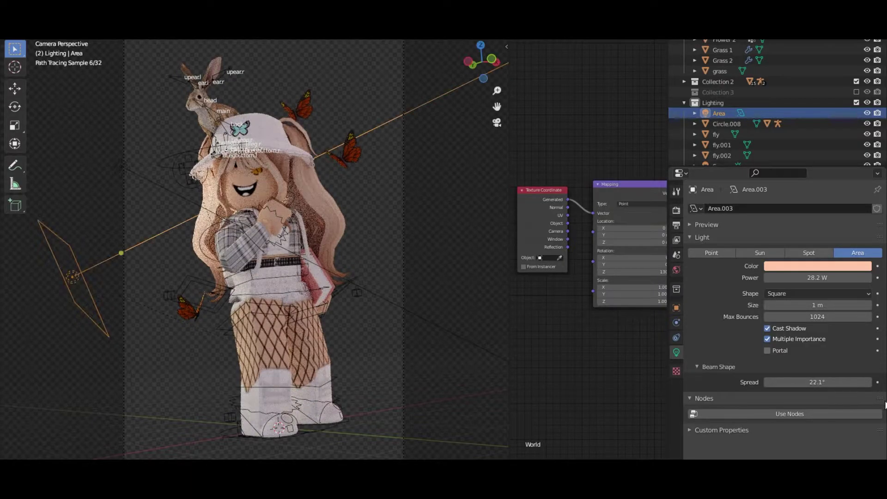
{"action": "left_click_drag", "start_coordinate": [817, 382], "coordinate": [871, 382]}
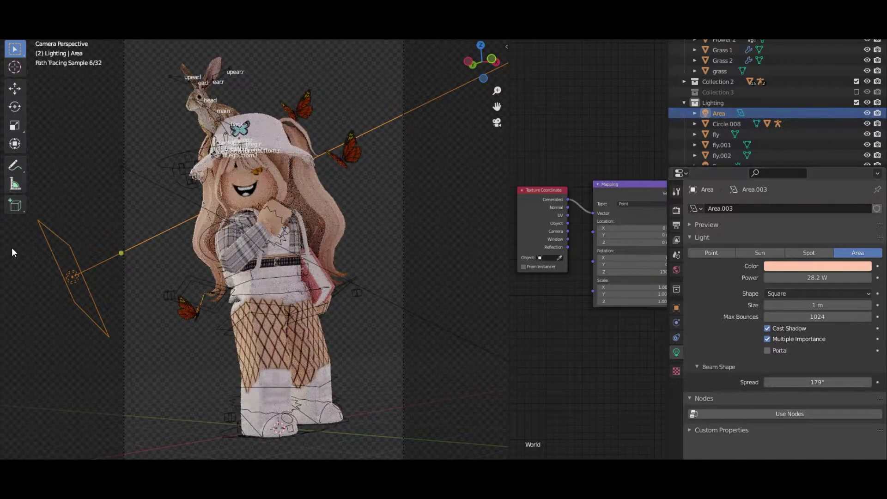
Scale the Area light by about 2.98 and set its power to 222.7 W
{"action": "key", "text": "s"}
{"action": "left_click", "coordinate": [413, 313]}
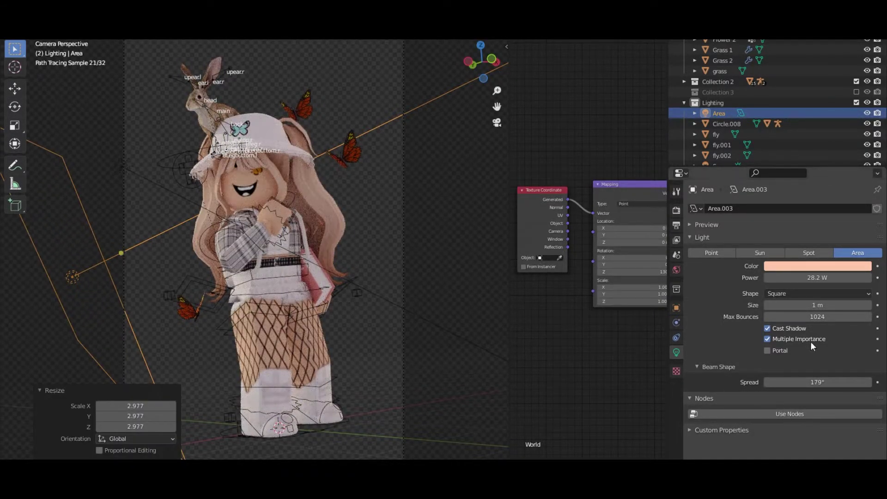
{"action": "mouse_move", "coordinate": [815, 277]}
{"action": "left_mouse_down"}
{"action": "mouse_move", "coordinate": [859, 275]}
{"action": "mouse_move", "coordinate": [825, 277]}
{"action": "left_mouse_up"}
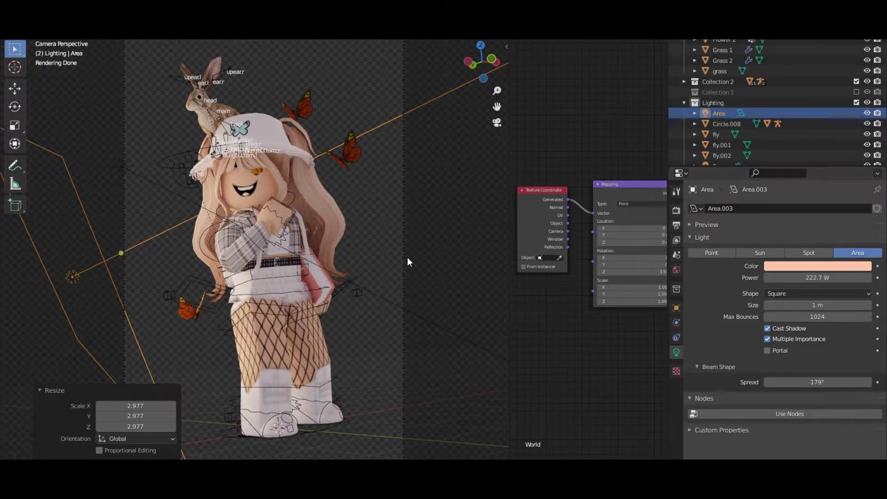
Duplicate the Area light, place the copy away from the original, and re-aim it with a trackball rotation
{"action": "scroll", "coordinate": [328, 253], "scroll_direction": "down", "scroll_amount": 6}
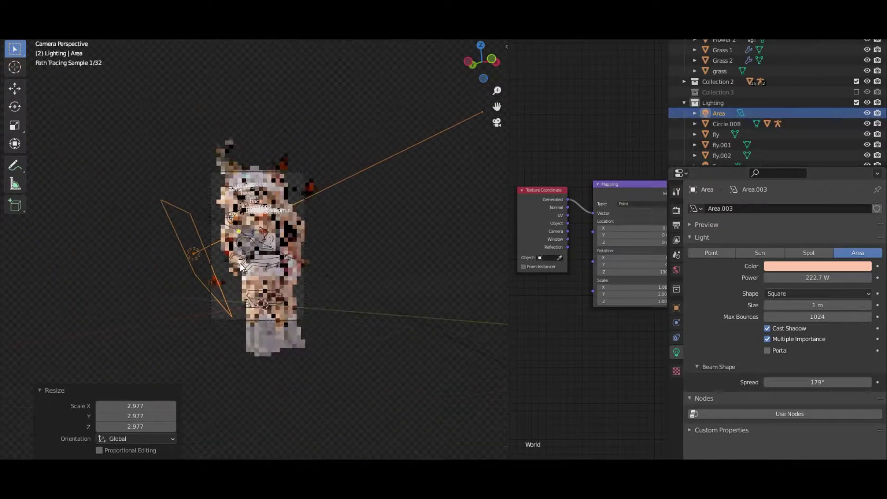
{"action": "key", "text": "shift+d"}
{"action": "left_click", "coordinate": [299, 195]}
{"action": "middle_click_drag", "start_coordinate": [299, 196], "coordinate": [257, 241]}
{"action": "key", "text": "r"}
{"action": "key", "text": "r"}
{"action": "left_click", "coordinate": [309, 193]}
Move the duplicated light about -2.17 m in X, -1.99 m in Y and -1.32 m in Z, and trackball-rotate it about -14.3° and 32.7°
{"action": "key", "text": "g"}
{"action": "left_click", "coordinate": [200, 289]}
{"action": "key", "text": "r"}
{"action": "key", "text": "r"}
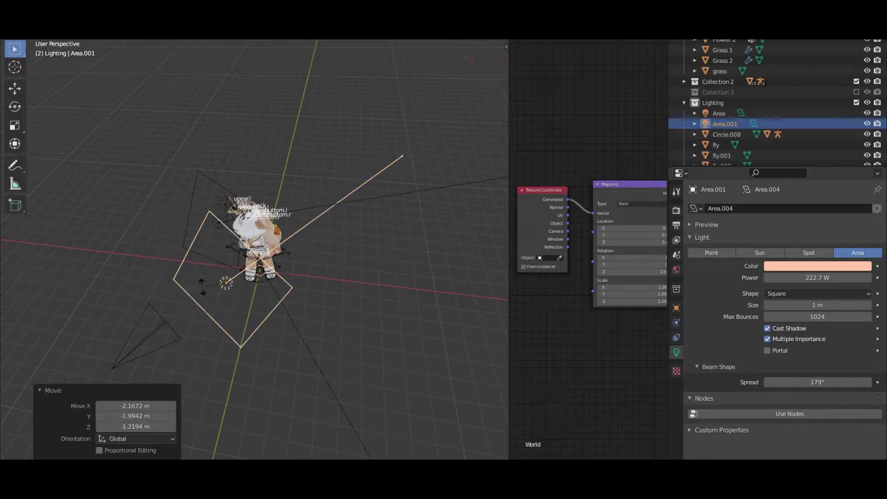
{"action": "left_click", "coordinate": [230, 273]}
Move the duplicated Area light about 0.96 m in X, 1.73 m in Y and 1.38 m in Z
{"action": "key", "text": "g"}
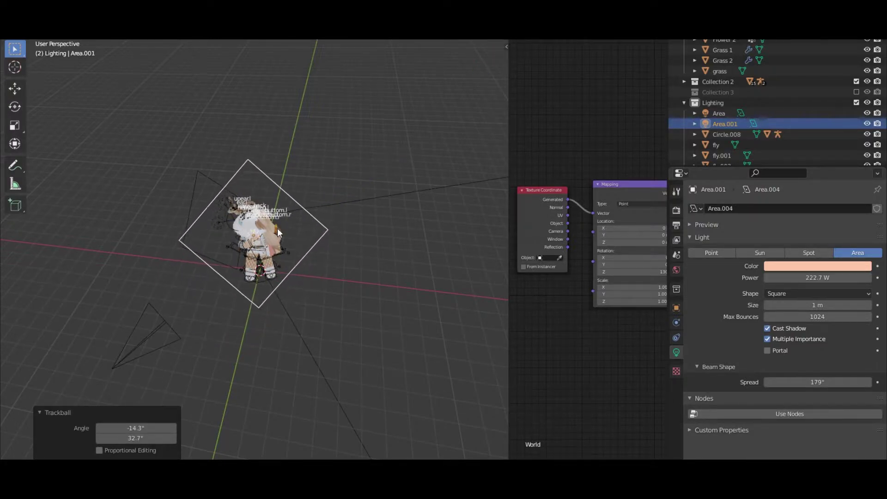
{"action": "left_click", "coordinate": [257, 225]}
{"action": "middle_click_drag", "start_coordinate": [258, 225], "coordinate": [243, 195]}
{"action": "key", "text": "KP_0"}
{"action": "scroll", "coordinate": [325, 197], "scroll_direction": "up", "scroll_amount": 4}
Reposition the duplicated Area light near the character and trackball-rotate it about 9.74° and -8.02°
{"action": "key", "text": "g"}
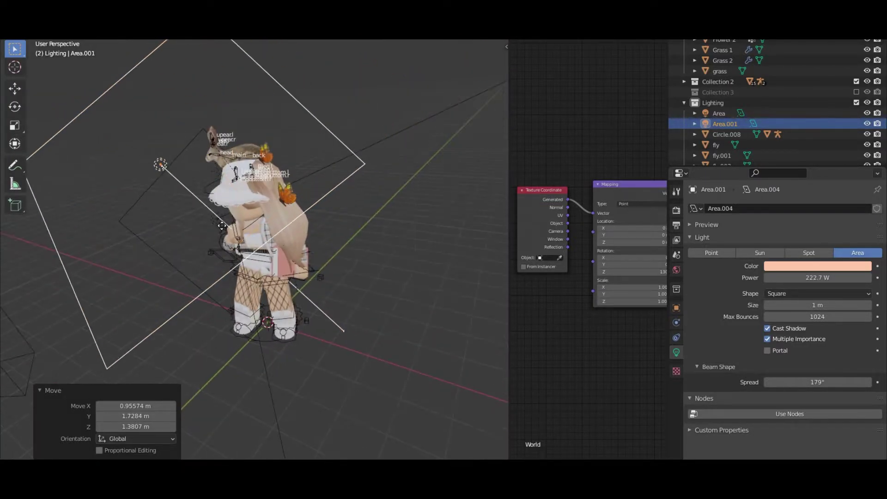
{"action": "left_click", "coordinate": [217, 232]}
{"action": "key", "text": "r"}
{"action": "key", "text": "r"}
{"action": "left_click", "coordinate": [215, 234]}
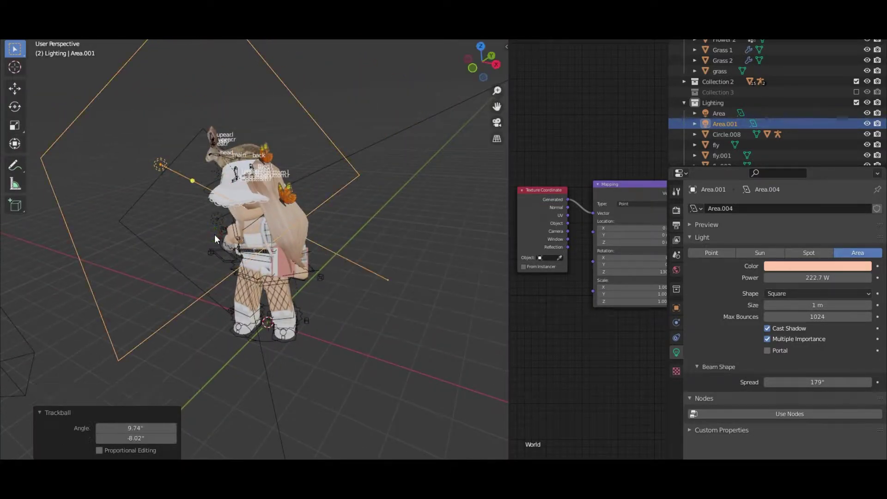
Preview the camera view in rendered shading and change the duplicated Area light's colour to light pink
{"action": "key", "text": "KP_0"}
{"action": "middle_click_drag", "start_coordinate": [265, 220], "coordinate": [243, 259], "text": "shift"}
{"action": "key", "text": "z"}
{"action": "left_click", "coordinate": [266, 228]}
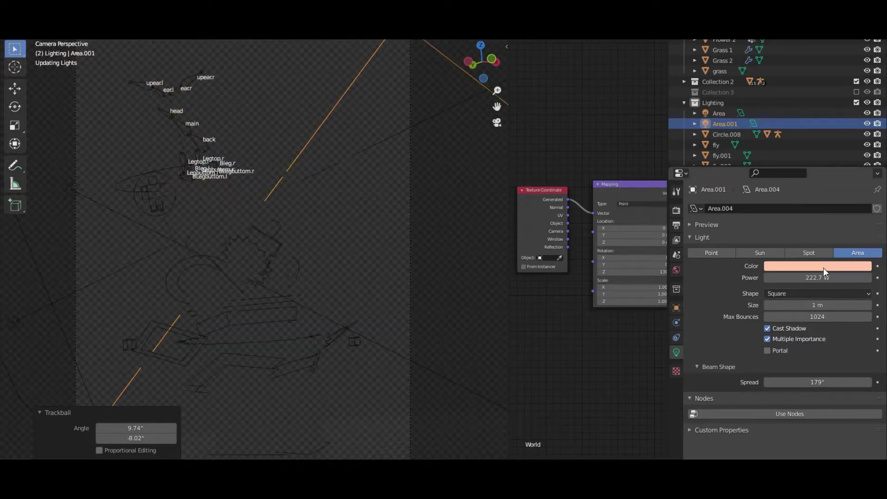
{"action": "left_click", "coordinate": [822, 267]}
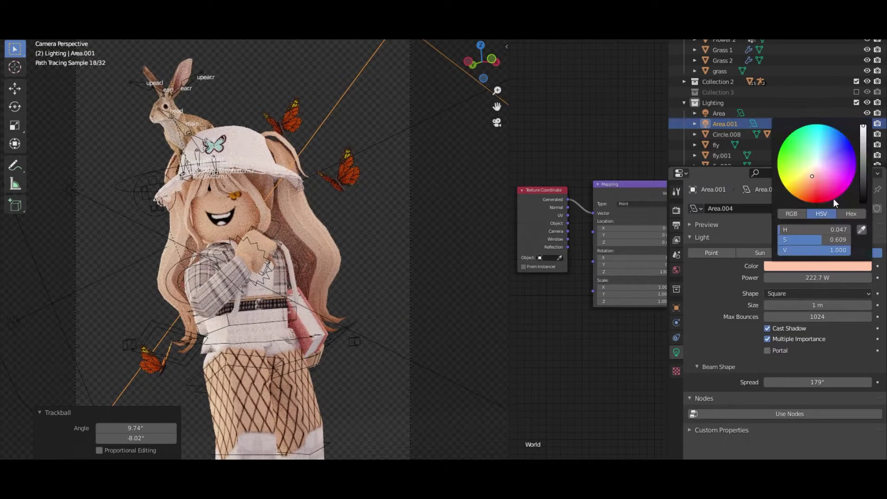
{"action": "left_click_drag", "start_coordinate": [824, 167], "coordinate": [825, 168]}
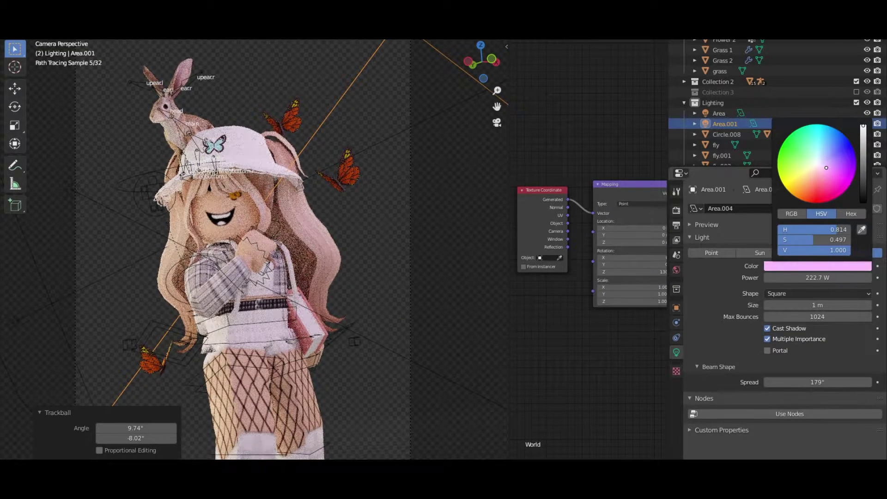
{"action": "left_click", "coordinate": [828, 170]}
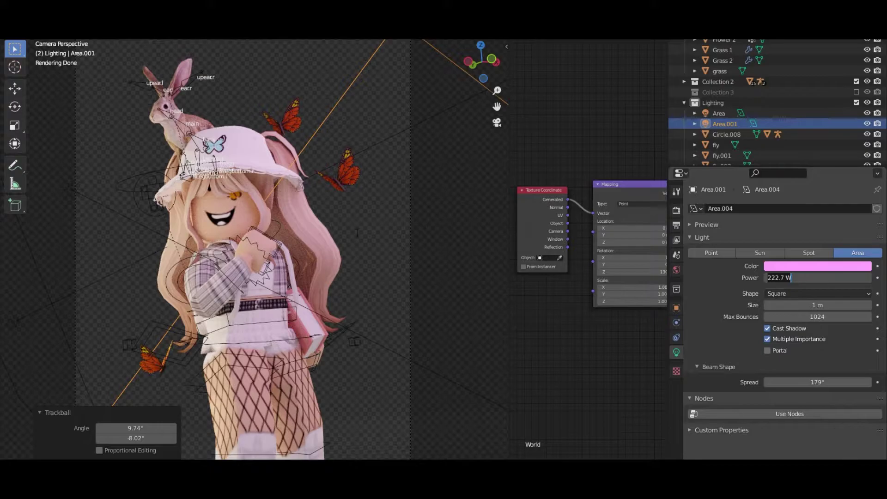
Lower the pink Area light's power to 108.7 W and keep the viewport in rendered shading
{"action": "left_click", "coordinate": [671, 281]}
{"action": "mouse_move", "coordinate": [831, 277]}
{"action": "left_mouse_down"}
{"action": "mouse_move", "coordinate": [769, 277]}
{"action": "mouse_move", "coordinate": [834, 279]}
{"action": "left_mouse_up"}
{"action": "scroll", "coordinate": [369, 289], "scroll_direction": "down", "scroll_amount": 1}
{"action": "key", "text": "z"}
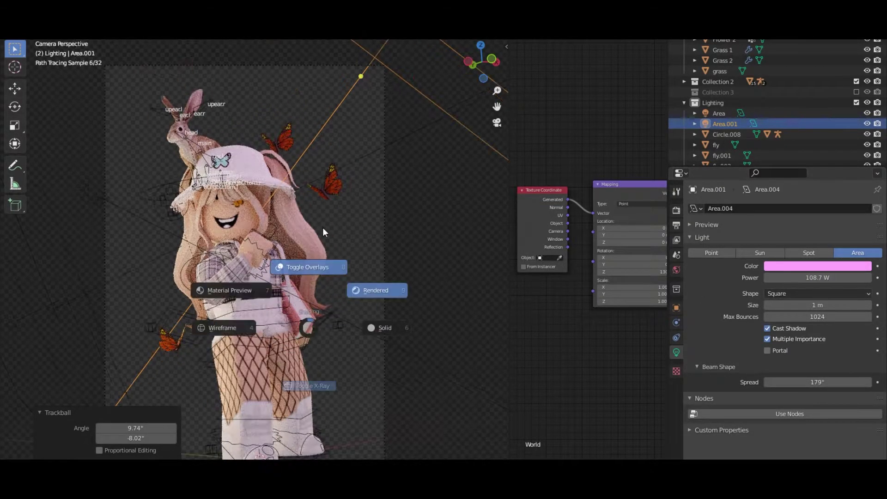
{"action": "left_click", "coordinate": [323, 227]}
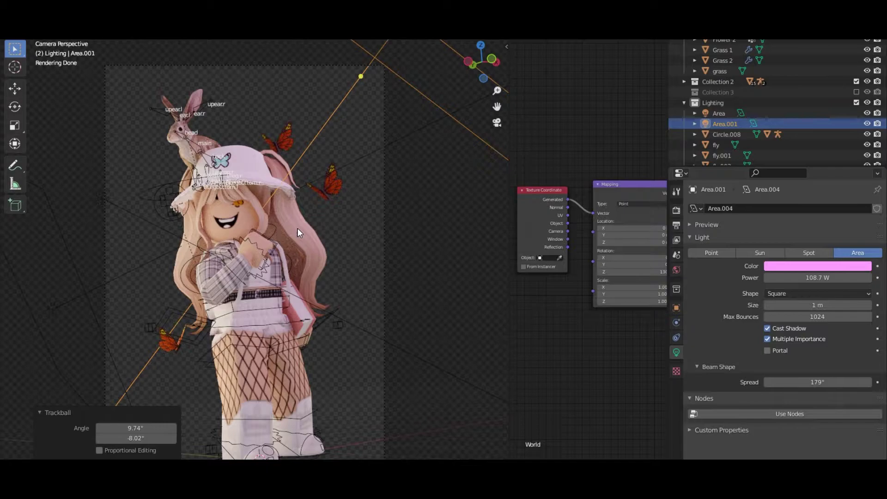
Deselect the light, add a cone mesh with default settings, and switch the viewport to solid shading
{"action": "left_click", "coordinate": [353, 249]}
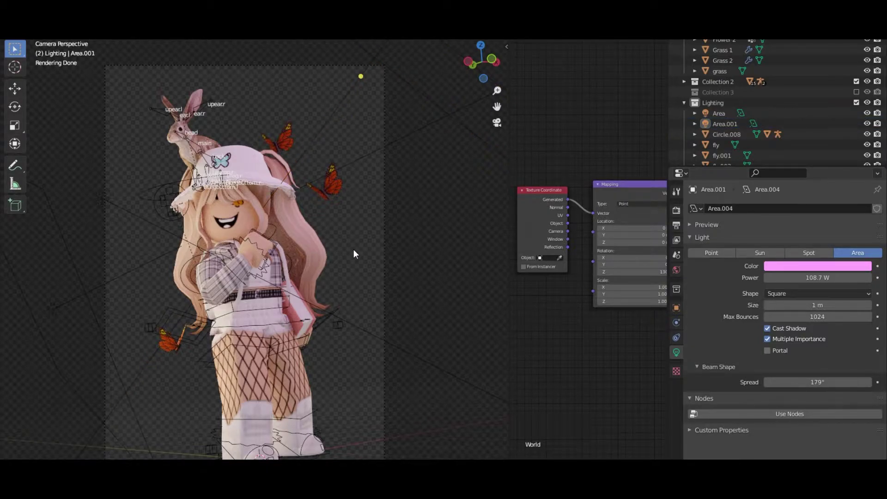
{"action": "key", "text": "shift+a"}
{"action": "mouse_move", "coordinate": [354, 249]}
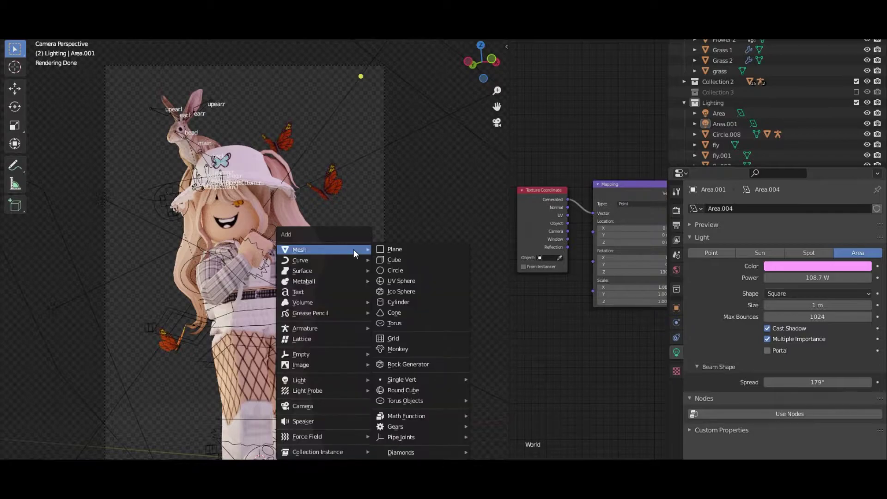
{"action": "left_click", "coordinate": [398, 313]}
{"action": "key", "text": "z"}
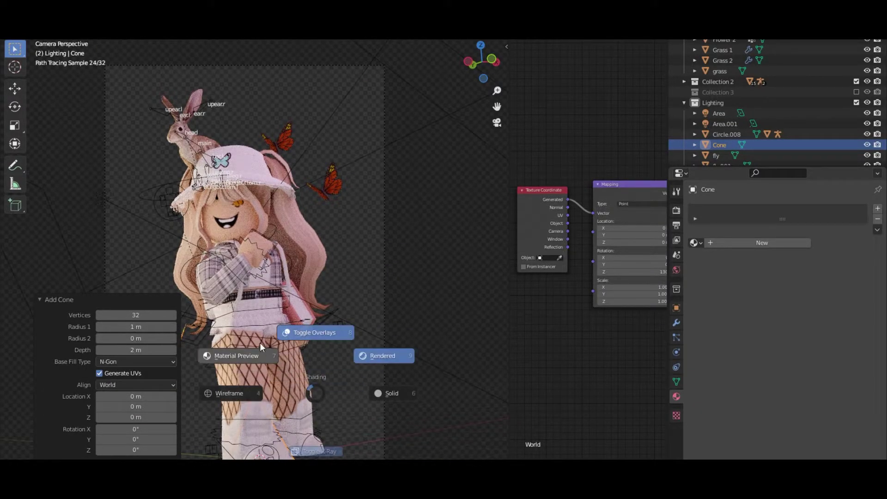
{"action": "left_click", "coordinate": [391, 393]}
Raise the cone along the Z axis until it sits above the character's head
{"action": "middle_click_drag", "start_coordinate": [445, 414], "coordinate": [323, 351]}
{"action": "scroll", "coordinate": [272, 318], "scroll_direction": "up", "scroll_amount": 2}
{"action": "mouse_move", "coordinate": [272, 319]}
{"action": "middle_mouse_down", "text": "shift"}
{"action": "mouse_move", "coordinate": [275, 363]}
{"action": "mouse_move", "coordinate": [271, 331]}
{"action": "middle_mouse_up", "text": "shift"}
{"action": "middle_click_drag", "start_coordinate": [278, 270], "coordinate": [292, 335], "text": "shift"}
{"action": "scroll", "coordinate": [292, 335], "scroll_direction": "down", "scroll_amount": 2}
{"action": "key", "text": "g"}
{"action": "key", "text": "z"}
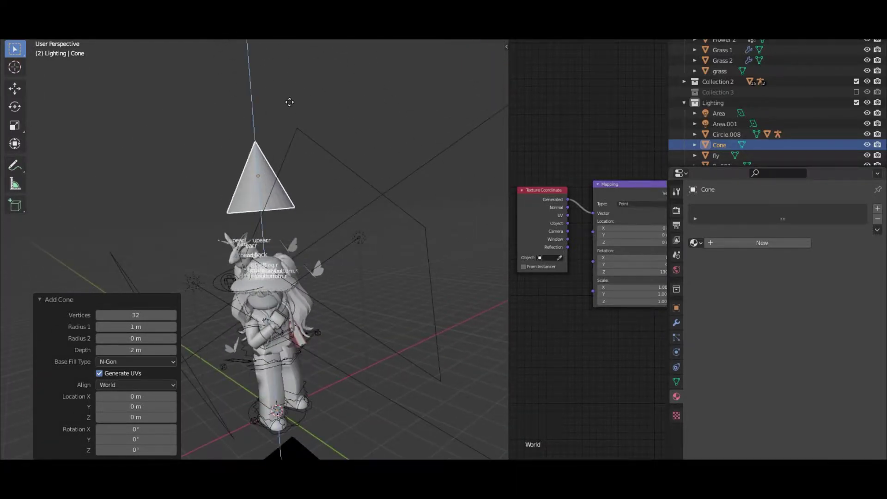
{"action": "left_click", "coordinate": [290, 101]}
Snap the 3D cursor to the cone's tip vertex and set the cone's origin to the 3D cursor
{"action": "key", "text": "Tab"}
{"action": "scroll", "coordinate": [255, 241], "scroll_direction": "up", "scroll_amount": 4}
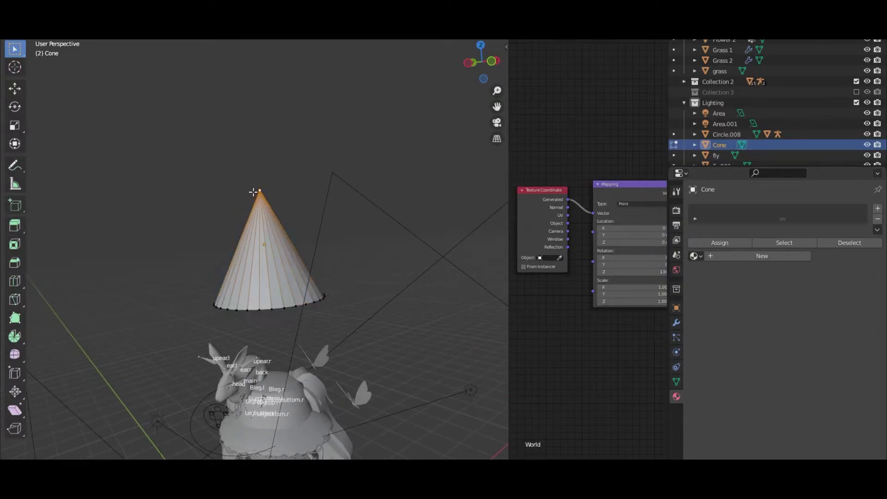
{"action": "key", "text": "shift+s"}
{"action": "left_click", "coordinate": [320, 271]}
{"action": "key", "text": "Tab"}
{"action": "left_click", "coordinate": [137, 33]}
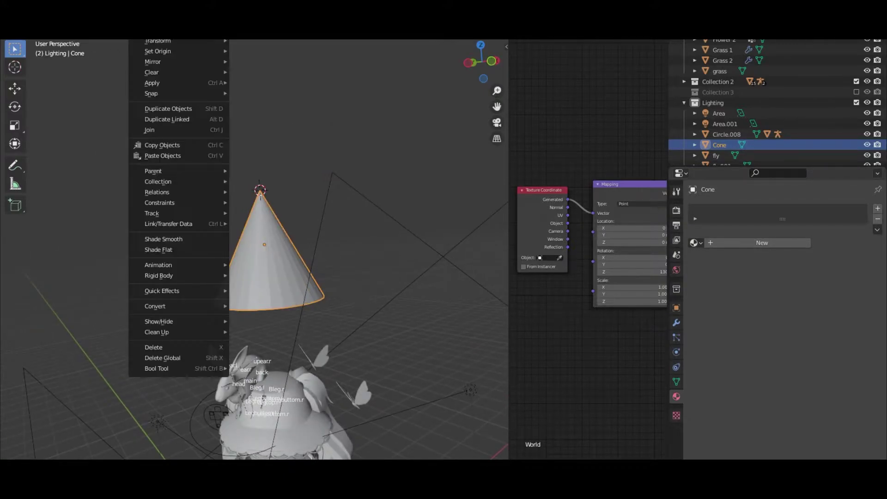
{"action": "mouse_move", "coordinate": [170, 52]}
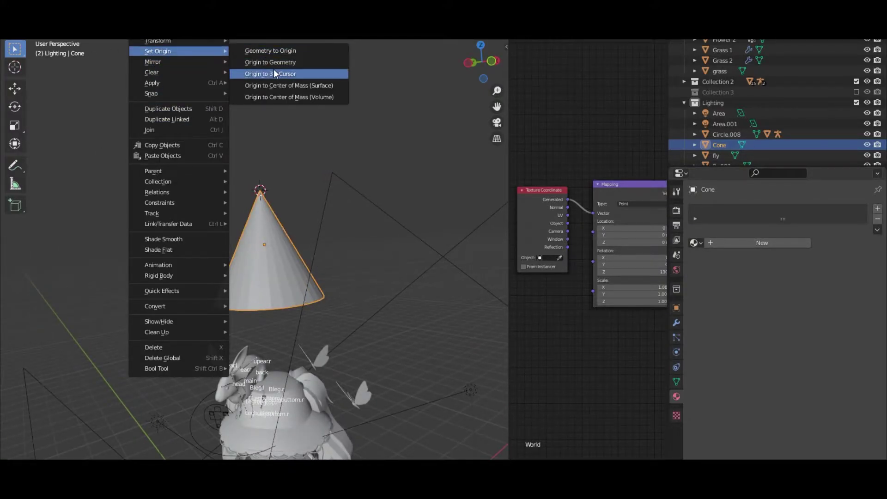
{"action": "left_click", "coordinate": [273, 74]}
Enlarge the cone from its tip over the character in several passes, including factors of 1.494 and 1.324
{"action": "scroll", "coordinate": [273, 129], "scroll_direction": "down", "scroll_amount": 4}
{"action": "middle_click_drag", "start_coordinate": [273, 250], "coordinate": [257, 265]}
{"action": "key", "text": "s"}
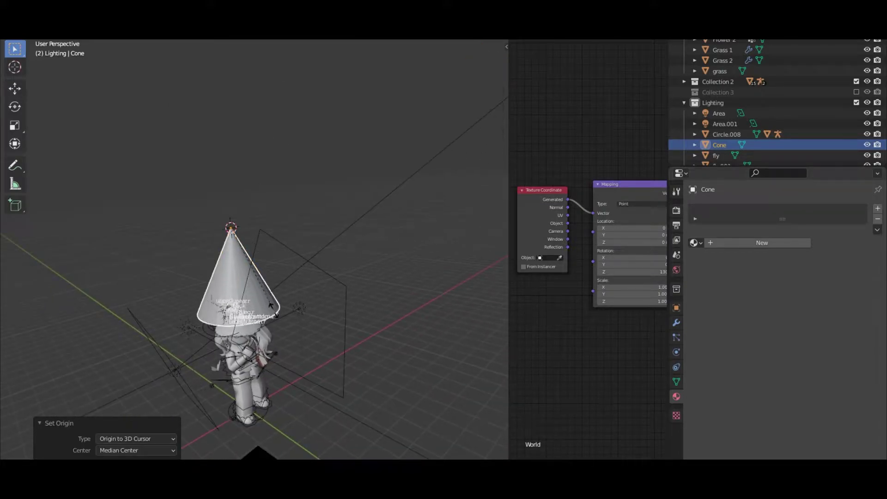
{"action": "left_click", "coordinate": [312, 400]}
{"action": "key", "text": "s"}
{"action": "left_click", "coordinate": [313, 392]}
{"action": "middle_click_drag", "start_coordinate": [313, 392], "coordinate": [356, 374]}
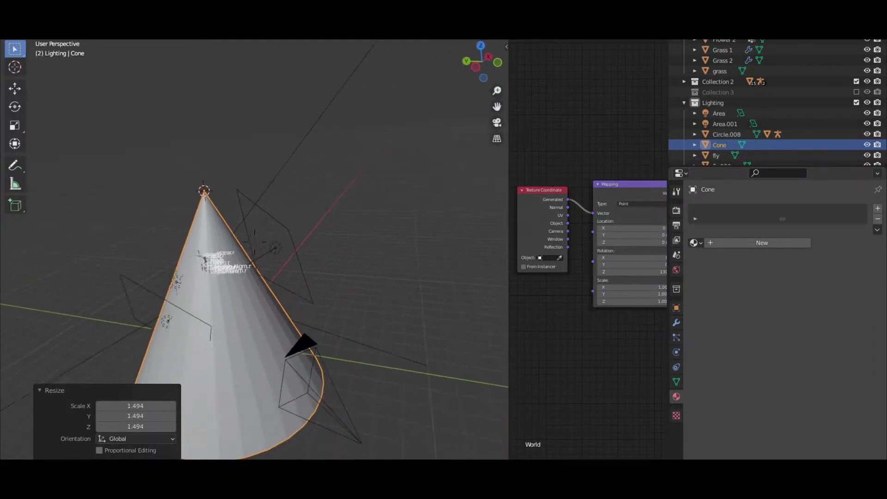
{"action": "middle_click_drag", "start_coordinate": [254, 241], "coordinate": [259, 224], "text": "shift"}
{"action": "key", "text": "s"}
{"action": "left_click", "coordinate": [367, 318]}
Rotate the cone about -31.1° around X, shift it along Y, and scale it by 1.334
{"action": "key", "text": "r"}
{"action": "key", "text": "x"}
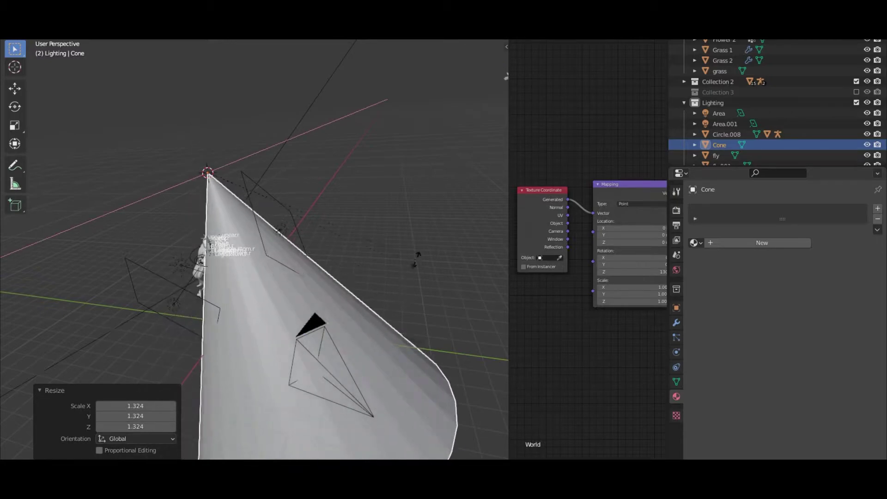
{"action": "key", "text": "r"}
{"action": "key", "text": "x"}
{"action": "left_click", "coordinate": [307, 209]}
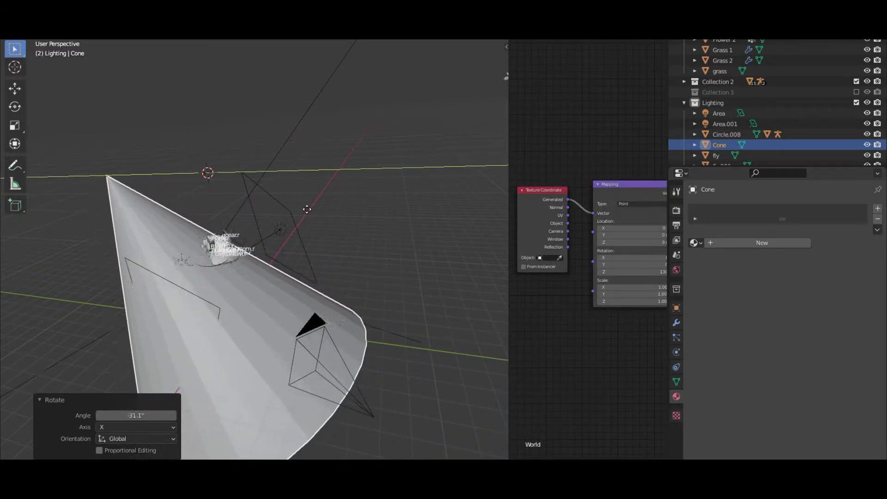
{"action": "key", "text": "s"}
{"action": "left_click", "coordinate": [348, 316]}
Check how the cone covers the camera frame in rendered shading with the overlays temporarily hidden
{"action": "key", "text": "KP_0"}
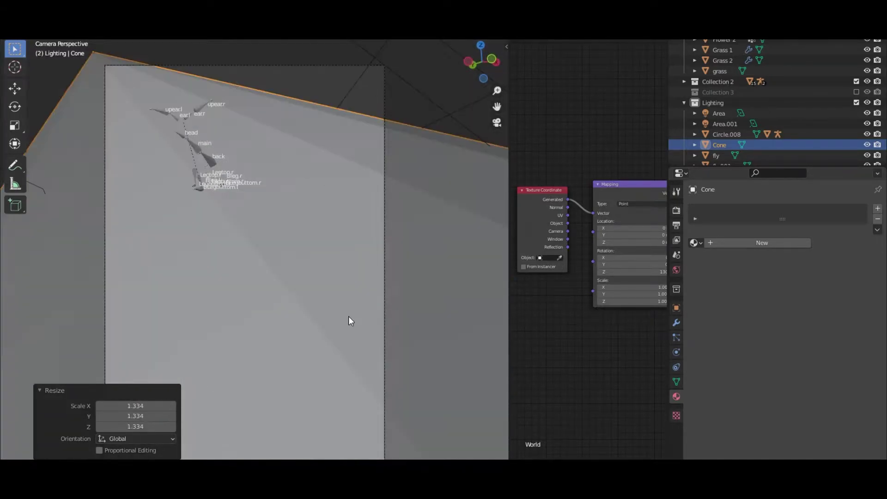
{"action": "key", "text": "shift+alt+z"}
{"action": "key", "text": "z"}
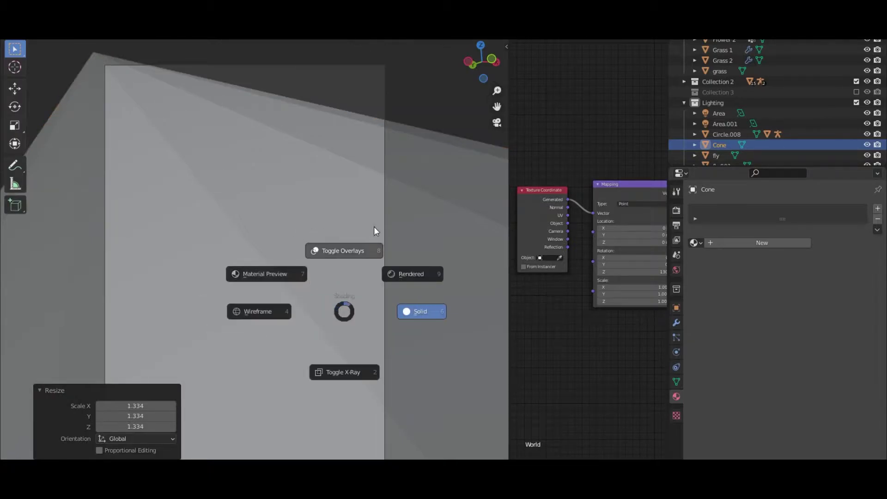
{"action": "left_click", "coordinate": [407, 234]}
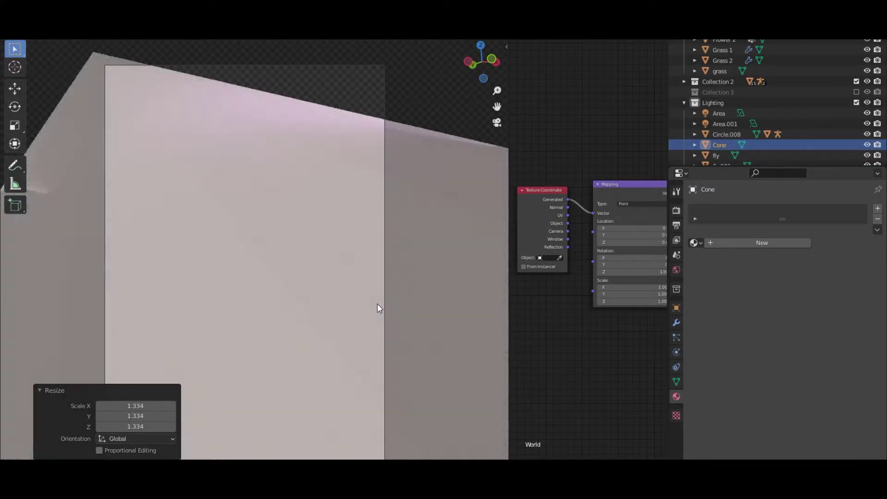
{"action": "key", "text": "z"}
{"action": "left_click", "coordinate": [378, 270]}
Move the cone up about 1.66 m along Z so it covers the whole camera frame
{"action": "middle_click_drag", "start_coordinate": [378, 270], "coordinate": [288, 289]}
{"action": "key", "text": "s"}
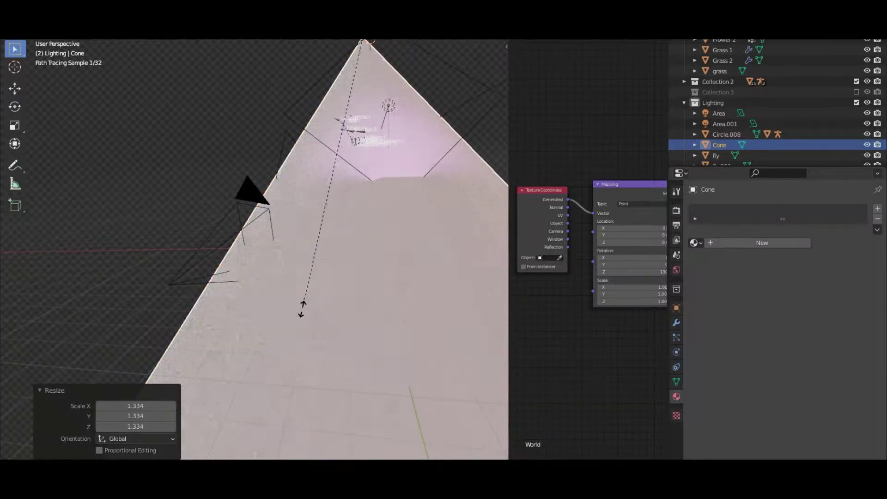
{"action": "right_click", "coordinate": [259, 391]}
{"action": "middle_click_drag", "start_coordinate": [295, 338], "coordinate": [189, 335]}
{"action": "scroll", "coordinate": [193, 336], "scroll_direction": "down", "scroll_amount": 6}
{"action": "key", "text": "g"}
{"action": "key", "text": "z"}
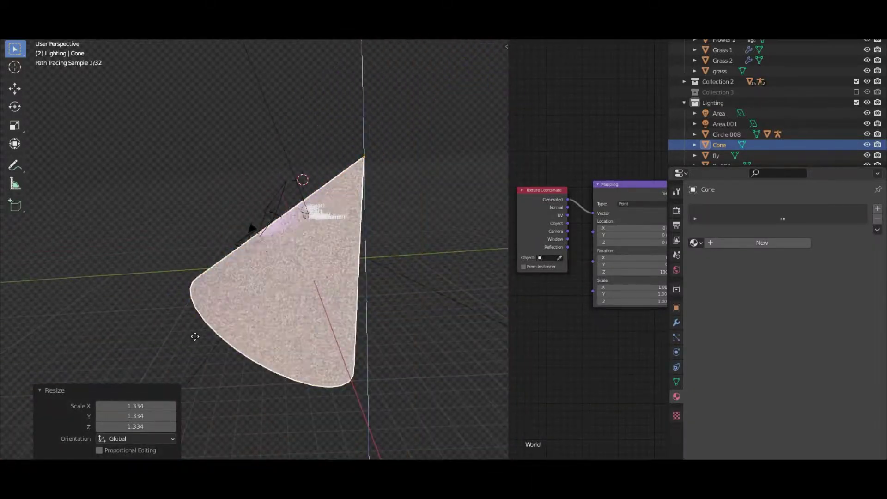
{"action": "left_click", "coordinate": [195, 320]}
{"action": "key", "text": "KP_0"}
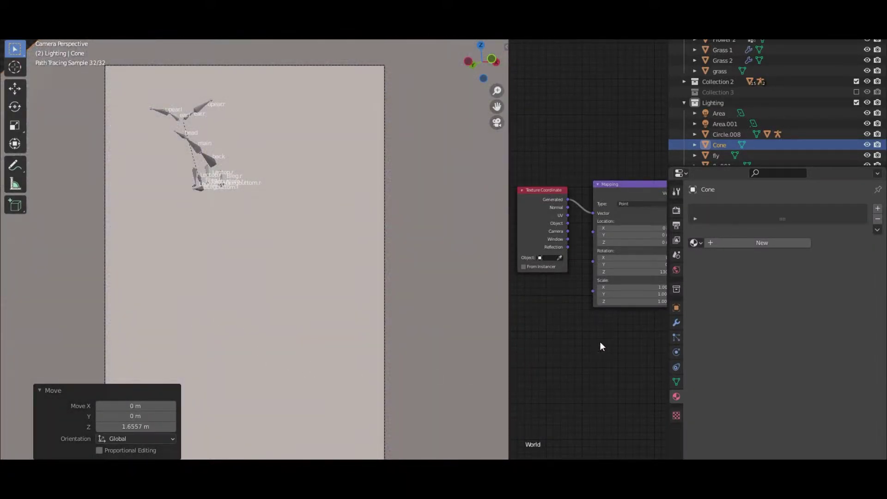
Examine the lit character from inside the cone, and return to the camera view in solid shading
{"action": "middle_click_drag", "start_coordinate": [342, 268], "coordinate": [275, 256]}
{"action": "scroll", "coordinate": [326, 267], "scroll_direction": "up", "scroll_amount": 3}
{"action": "key", "text": "z"}
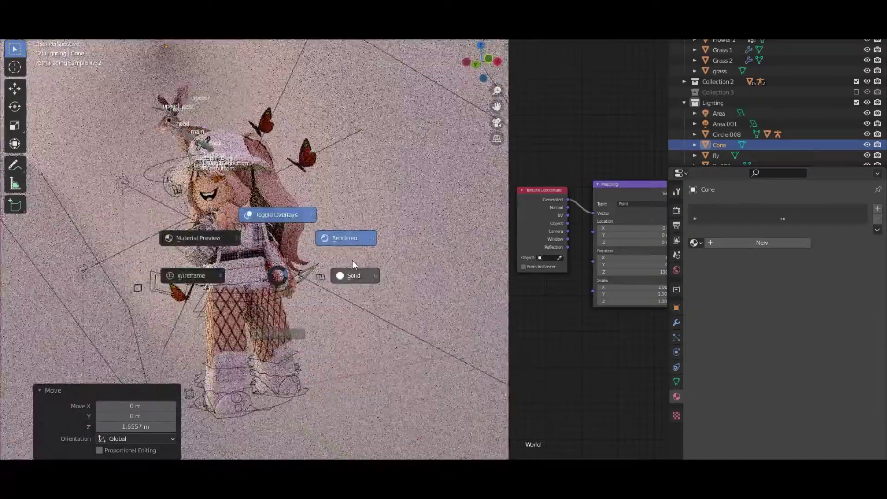
{"action": "left_click", "coordinate": [356, 270]}
{"action": "scroll", "coordinate": [259, 249], "scroll_direction": "up", "scroll_amount": 3}
{"action": "mouse_move", "coordinate": [357, 270]}
{"action": "middle_mouse_down"}
{"action": "mouse_move", "coordinate": [259, 249]}
{"action": "mouse_move", "coordinate": [270, 269]}
{"action": "mouse_move", "coordinate": [353, 230]}
{"action": "middle_mouse_up"}
{"action": "key", "text": "a"}
{"action": "key", "text": "s"}
{"action": "left_click", "coordinate": [254, 242]}
{"action": "key", "text": "KP_0"}
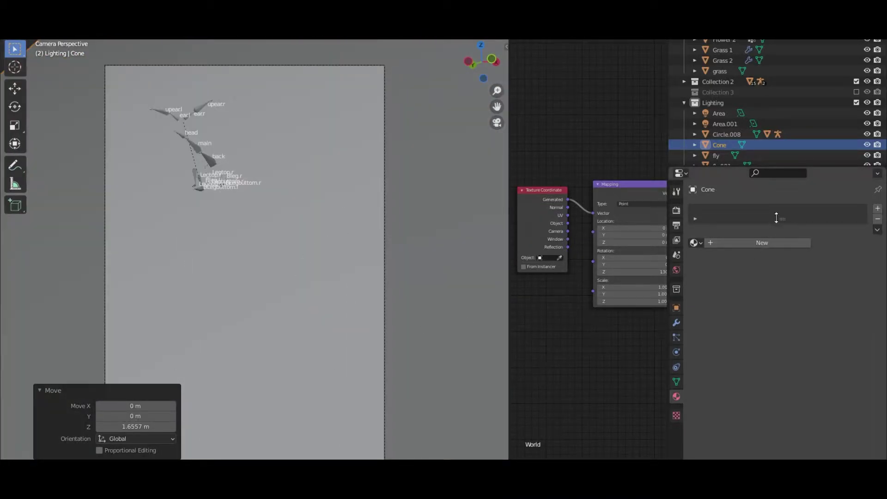
Create a new material for the cone and delete its Principled BSDF node in the widened node editor
{"action": "left_click", "coordinate": [744, 243]}
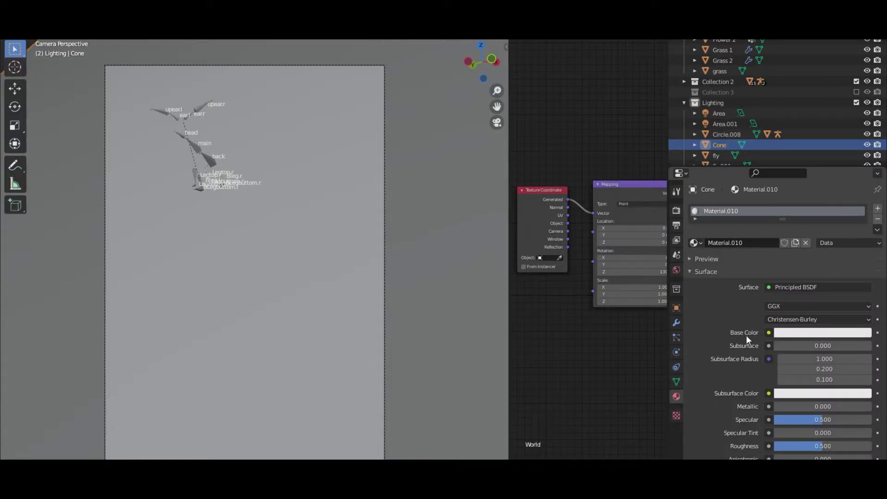
{"action": "scroll", "coordinate": [746, 334], "scroll_direction": "down", "scroll_amount": 8}
{"action": "scroll", "coordinate": [771, 306], "scroll_direction": "up", "scroll_amount": 8}
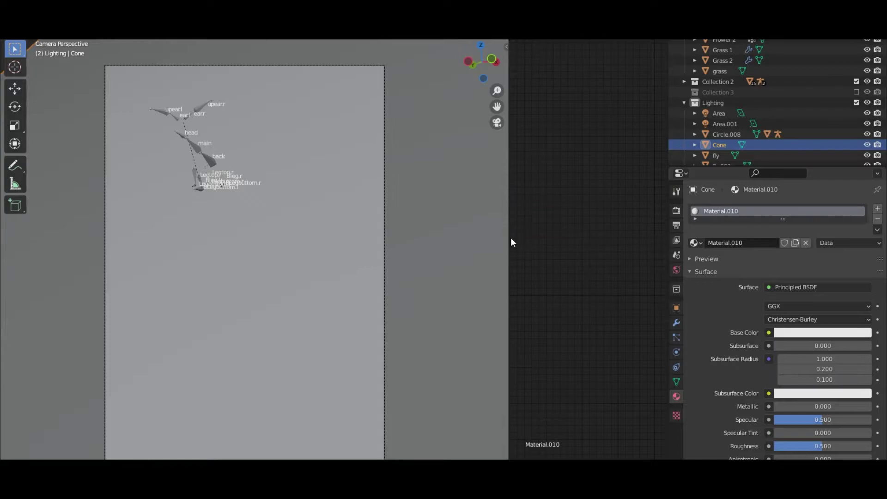
{"action": "left_click_drag", "start_coordinate": [510, 241], "coordinate": [290, 247]}
{"action": "key", "text": "Home"}
{"action": "scroll", "coordinate": [437, 248], "scroll_direction": "up", "scroll_amount": 8}
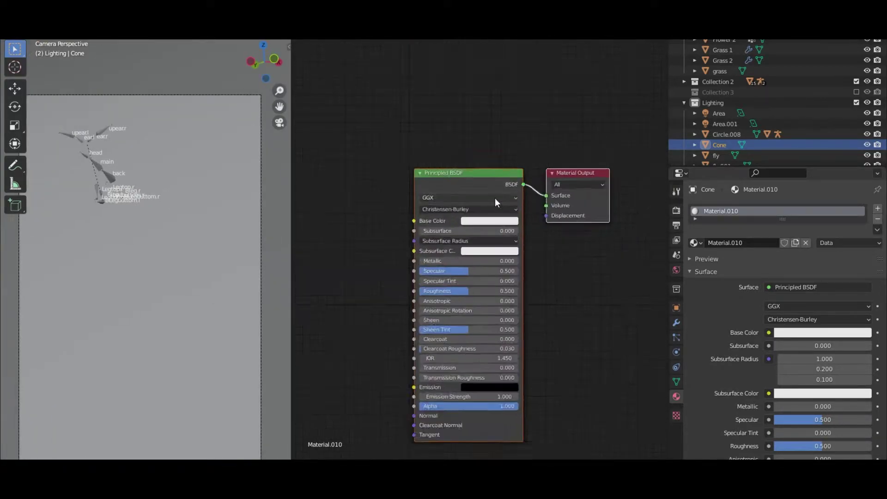
{"action": "left_click", "coordinate": [470, 171]}
{"action": "key", "text": "x"}
{"action": "key", "text": "shift+a"}
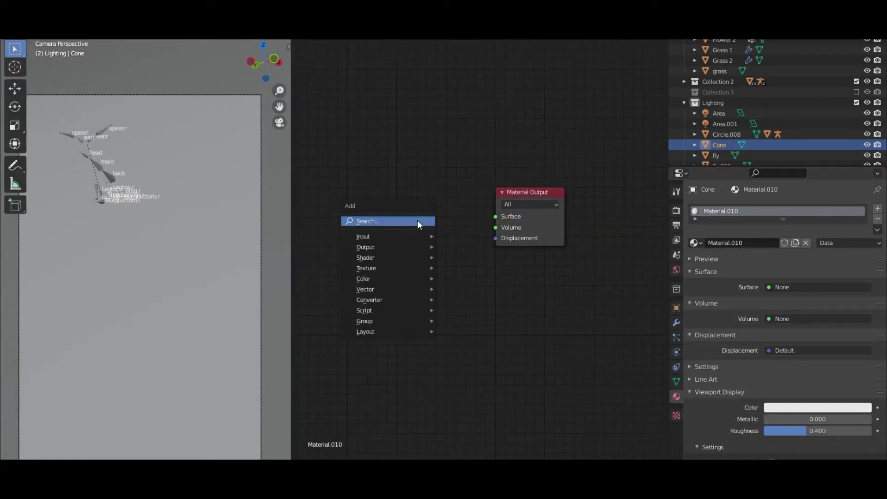
{"action": "left_click", "coordinate": [419, 222]}
{"action": "type", "text": "SCA"}
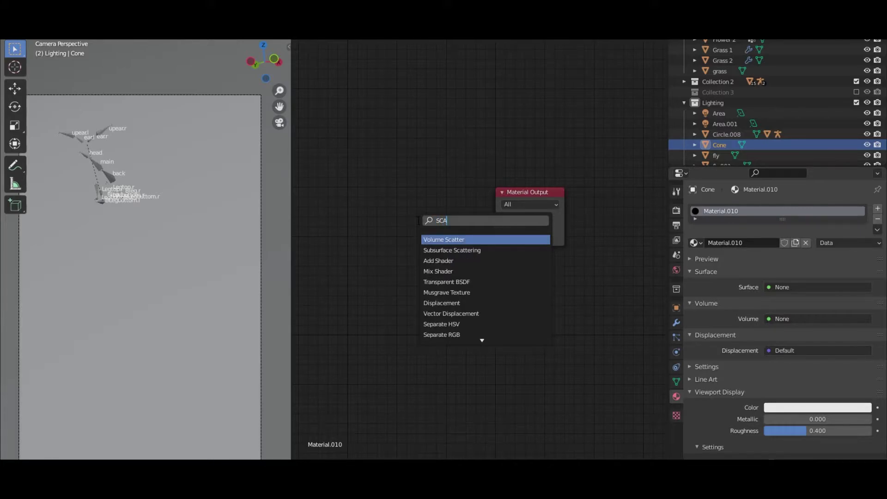
{"action": "key", "text": "Escape"}
{"action": "key", "text": "shift+a"}
{"action": "left_click", "coordinate": [451, 226]}
{"action": "type", "text": "SCA"}
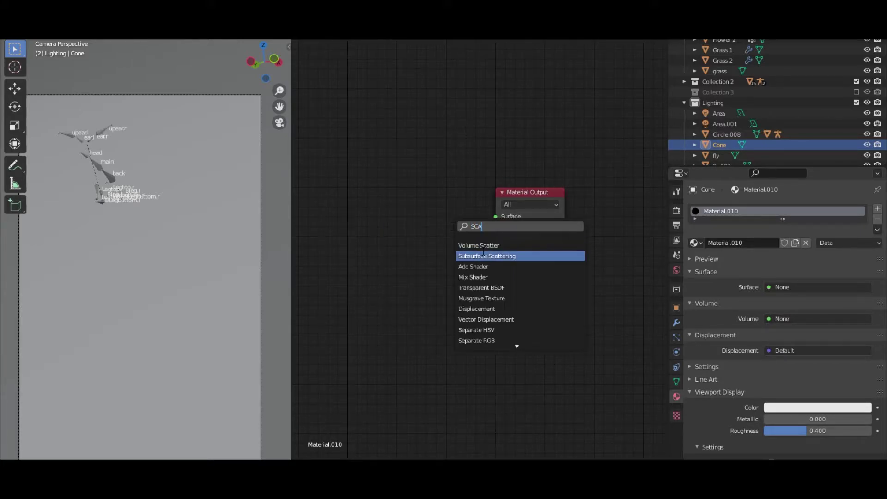
{"action": "left_click", "coordinate": [483, 252]}
{"action": "key", "text": "Escape"}
Add a Volume Scatter node and connect its output to the Volume input of the cone's Material Output
{"action": "key", "text": "shift+a"}
{"action": "left_click", "coordinate": [406, 232]}
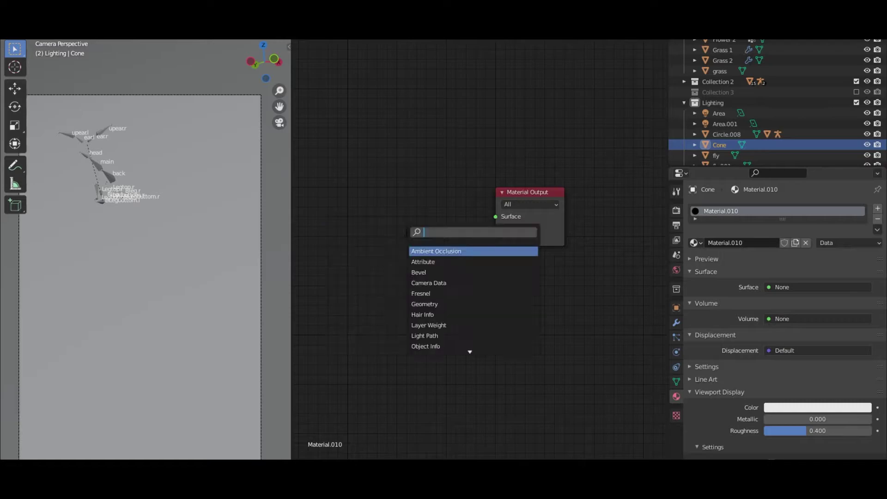
{"action": "type", "text": "SC"}
{"action": "left_click", "coordinate": [431, 262]}
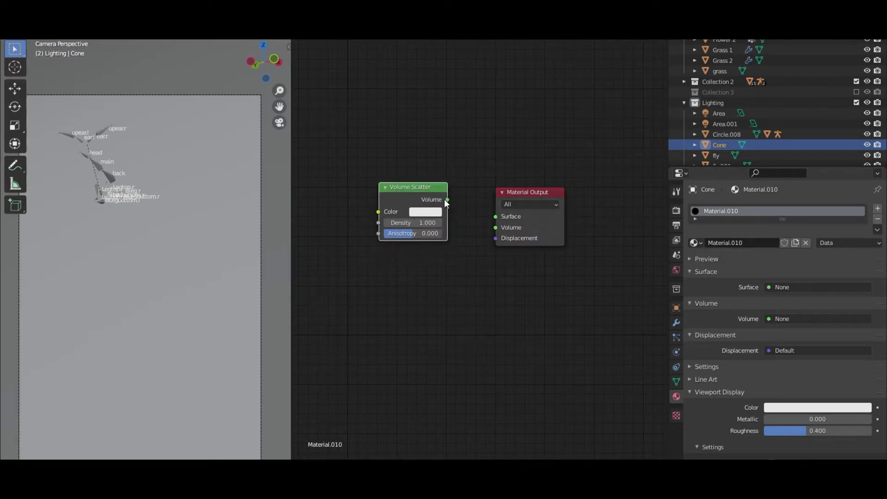
{"action": "left_click_drag", "start_coordinate": [473, 217], "coordinate": [495, 230]}
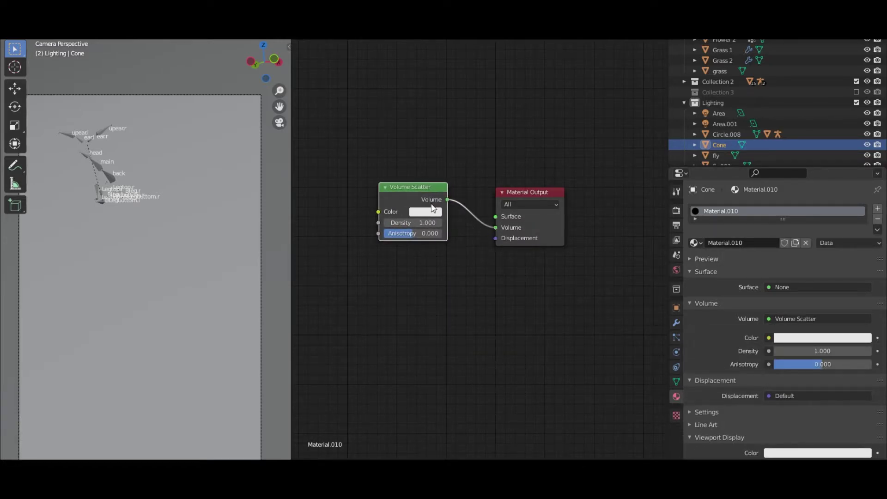
Darken the Volume Scatter node's color from white to a mid grey
{"action": "left_click_drag", "start_coordinate": [416, 190], "coordinate": [419, 196]}
{"action": "scroll", "coordinate": [428, 204], "scroll_direction": "up", "scroll_amount": 4}
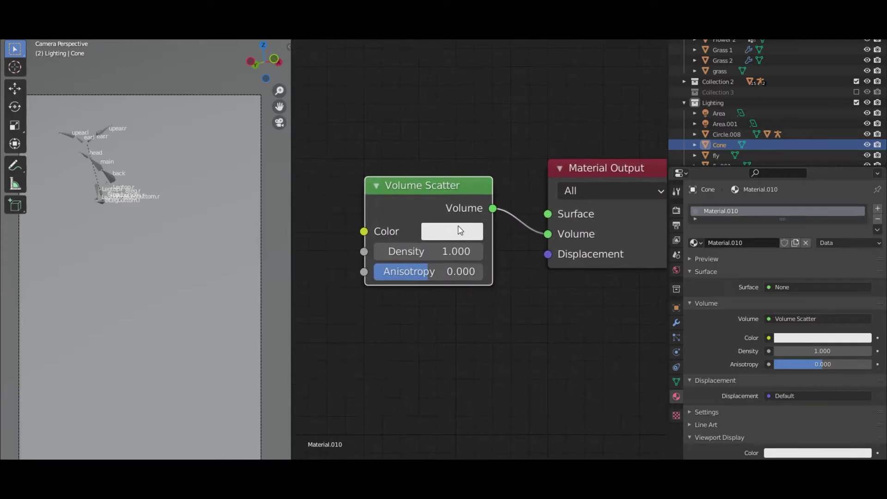
{"action": "left_click", "coordinate": [478, 236]}
{"action": "left_click_drag", "start_coordinate": [577, 317], "coordinate": [580, 334]}
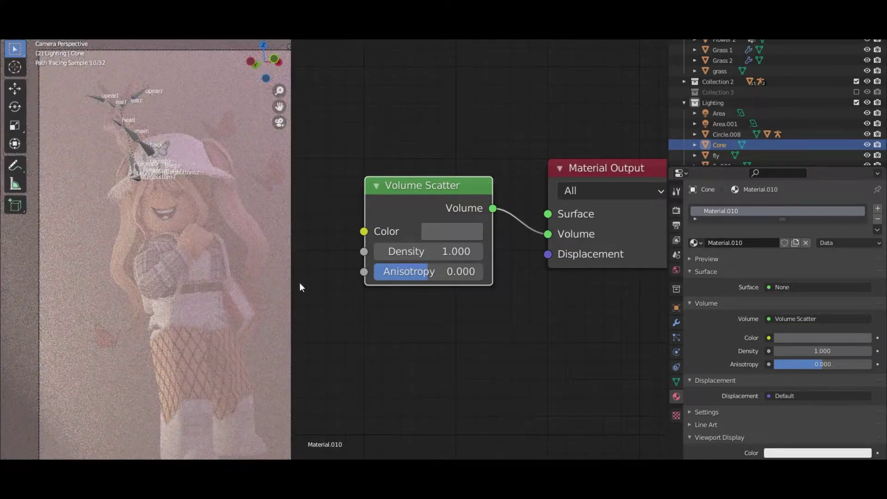
Enlarge the viewport beside the node editor, and set the Volume Scatter density to 0.100 and anisotropy to about -0.917
{"action": "left_click_drag", "start_coordinate": [291, 290], "coordinate": [392, 294]}
{"action": "middle_click_drag", "start_coordinate": [319, 294], "coordinate": [251, 245], "text": "shift"}
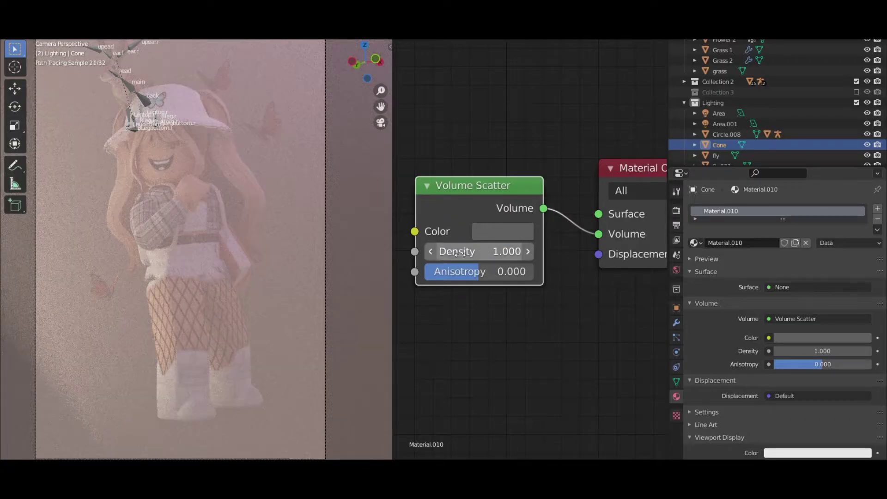
{"action": "left_click_drag", "start_coordinate": [457, 254], "coordinate": [431, 255]}
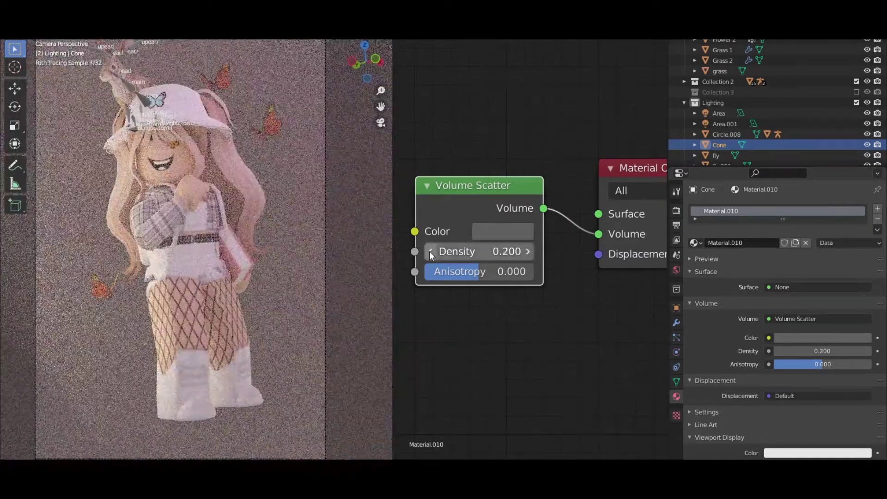
{"action": "left_click", "coordinate": [430, 252]}
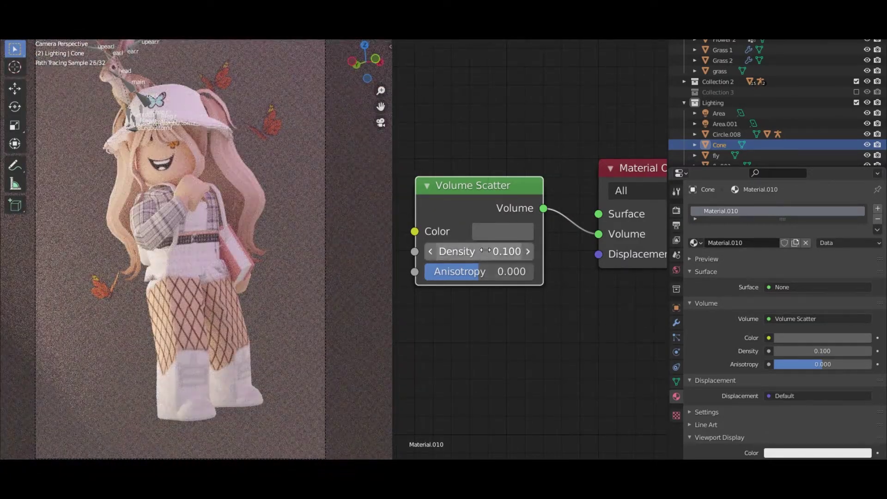
{"action": "left_click_drag", "start_coordinate": [479, 271], "coordinate": [421, 272]}
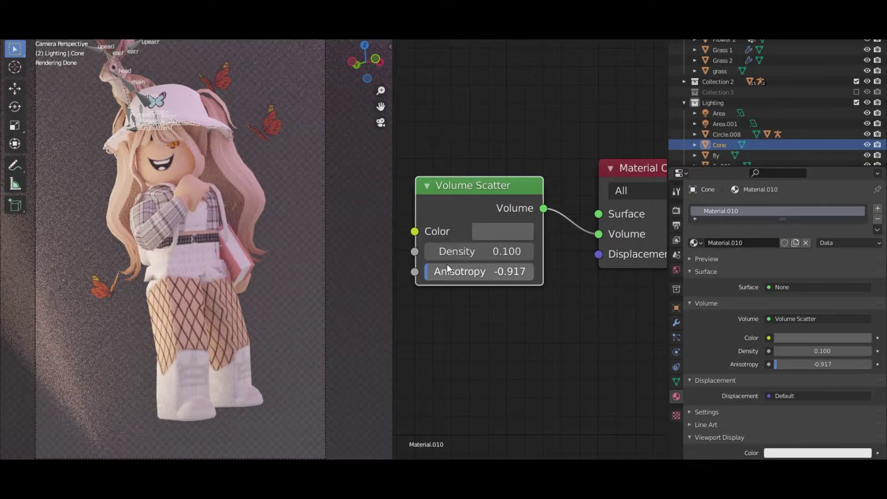
Fine-tune the brightness of the Volume Scatter color, trying a darker tone and settling on a mid-dark grey
{"action": "left_click", "coordinate": [492, 224]}
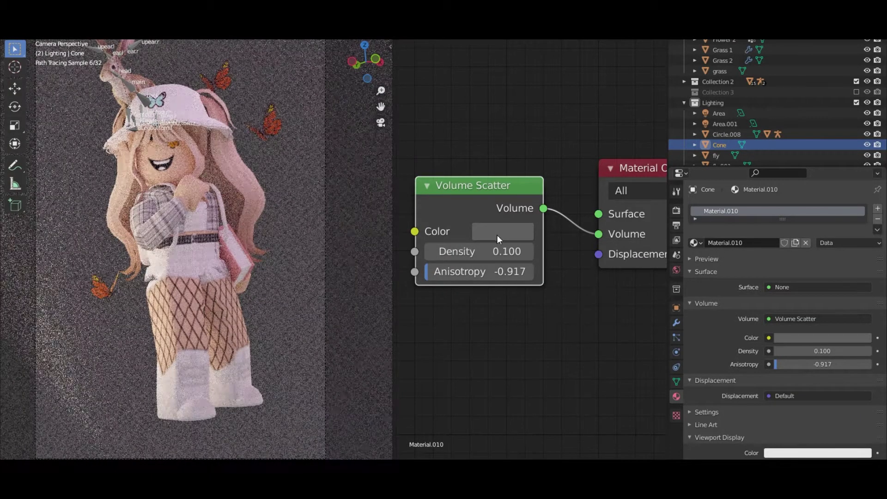
{"action": "left_click", "coordinate": [497, 237]}
{"action": "left_click", "coordinate": [631, 353]}
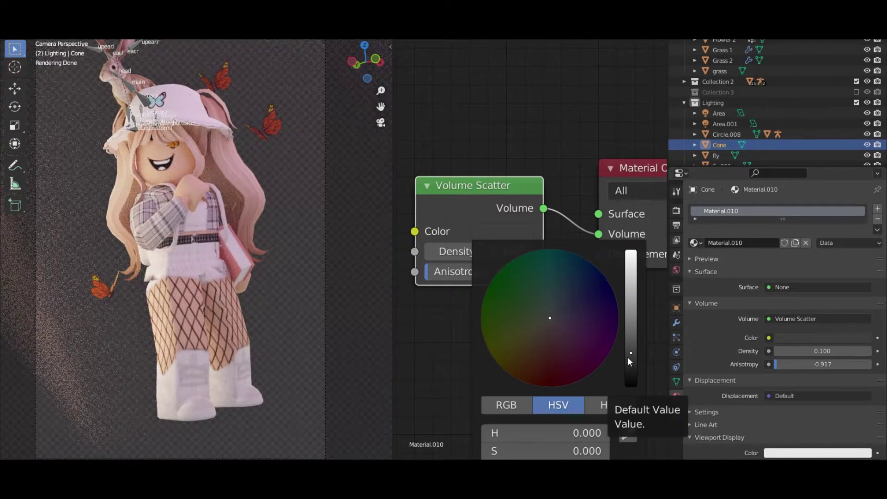
{"action": "left_click_drag", "start_coordinate": [627, 353], "coordinate": [627, 340]}
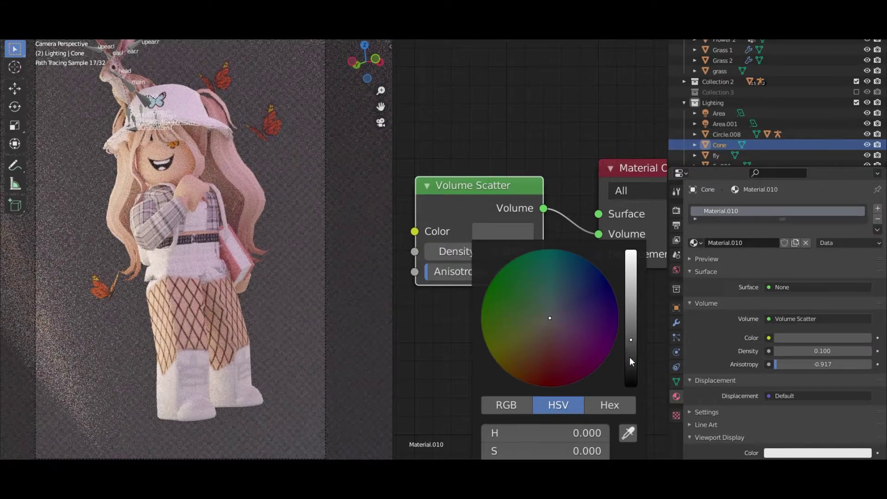
Move the peach Area light about -0.82 m in X, 0.66 m in Y and -0.41 m in Z
{"action": "scroll", "coordinate": [218, 306], "scroll_direction": "down", "scroll_amount": 3}
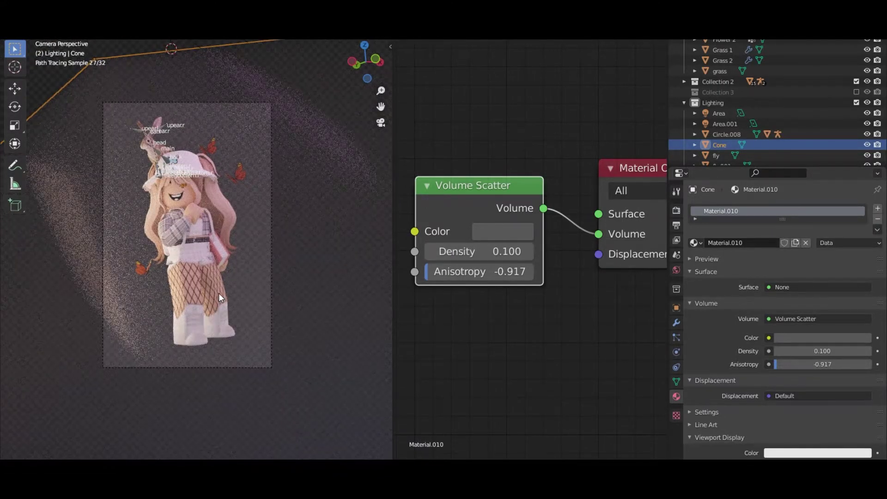
{"action": "key", "text": "shift+alt+z"}
{"action": "left_click", "coordinate": [54, 245]}
{"action": "key", "text": "g"}
{"action": "left_click", "coordinate": [92, 273]}
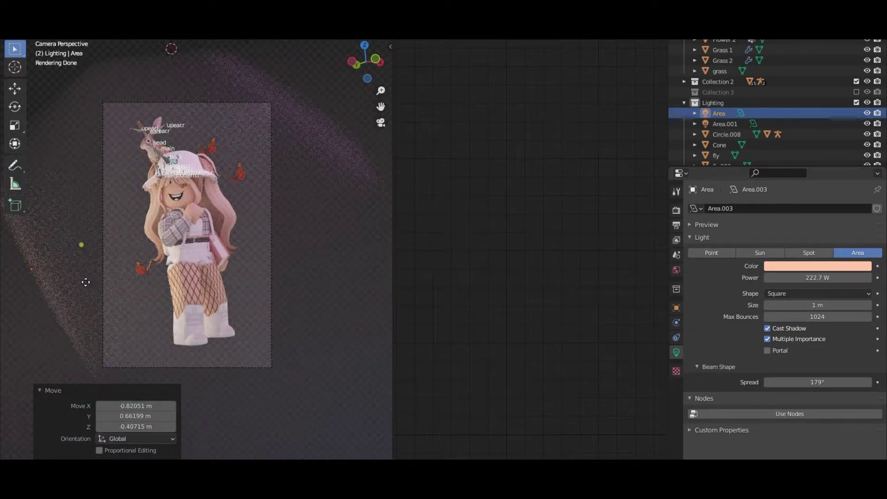
{"action": "left_click", "coordinate": [314, 134]}
{"action": "key", "text": "ctrl+z"}
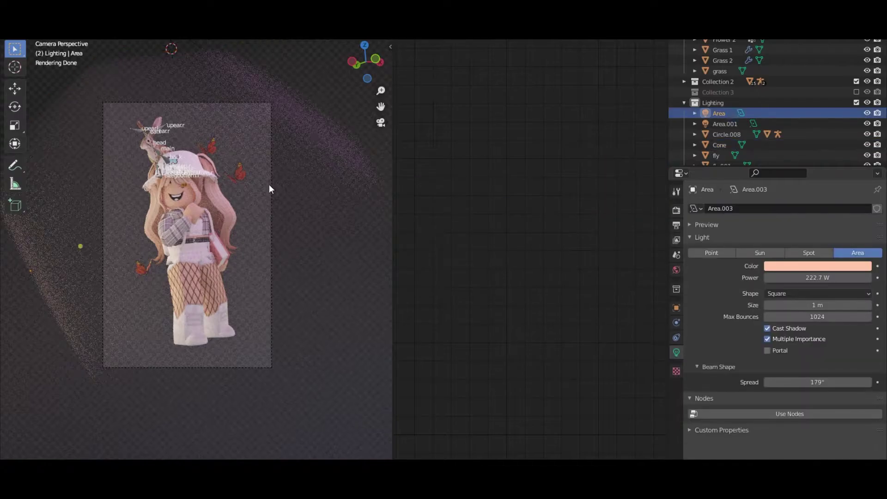
Bring the peach Area light back toward the frame with two moves, about 0.57, -0.50, 0.50 m and 0.22, -0.20, 0.24 m
{"action": "key", "text": "g"}
{"action": "left_click", "coordinate": [285, 178]}
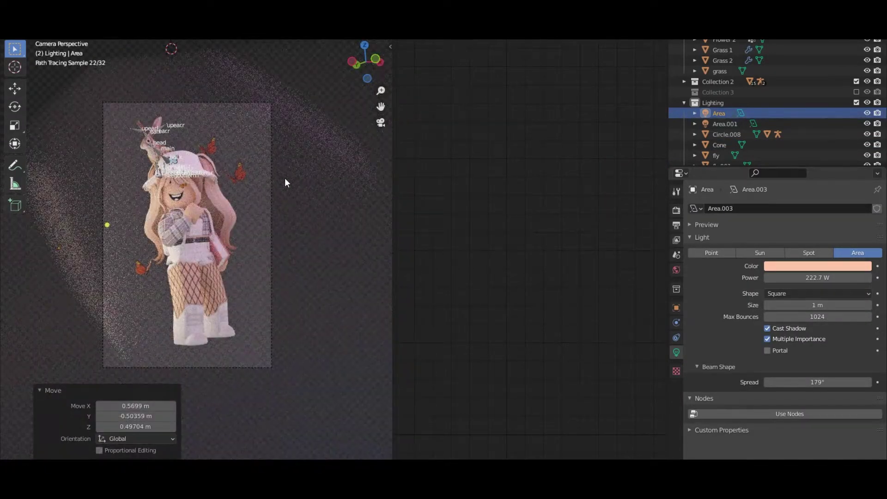
{"action": "key", "text": "g"}
{"action": "left_click", "coordinate": [297, 171]}
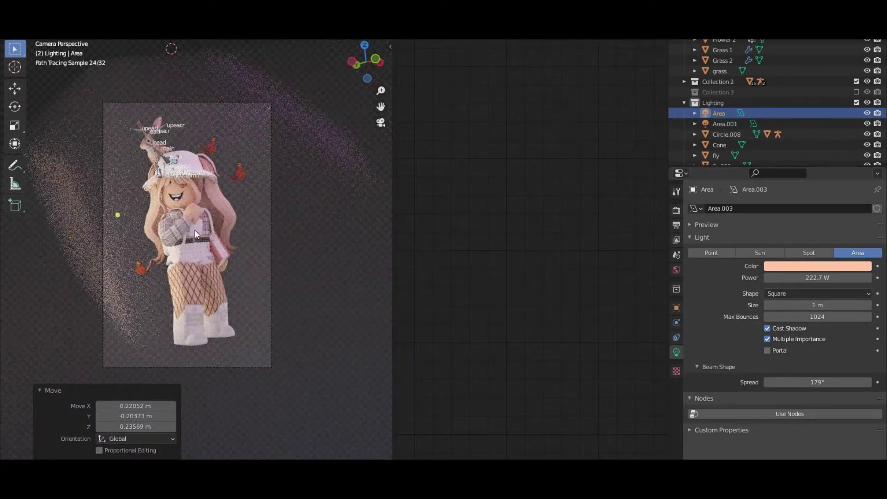
Examine the relit girl in the camera frame with the viewport overlays temporarily hidden
{"action": "scroll", "coordinate": [195, 229], "scroll_direction": "up", "scroll_amount": 1}
{"action": "key", "text": "z"}
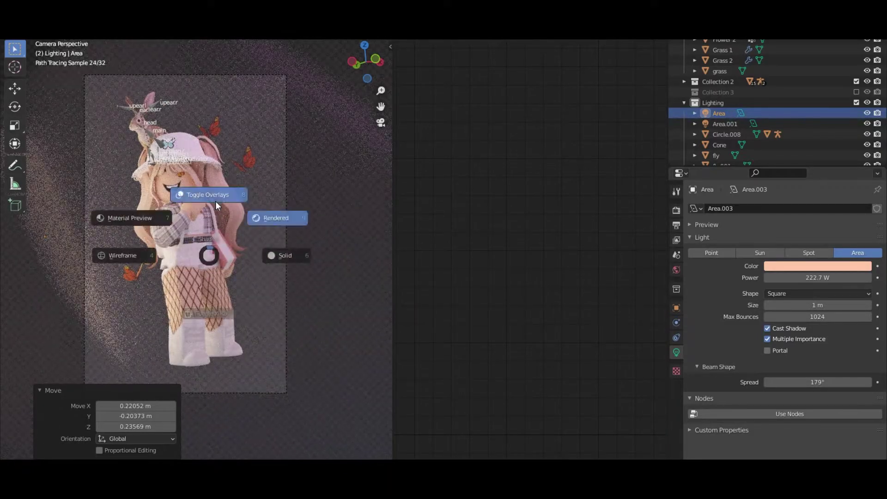
{"action": "left_click", "coordinate": [215, 201]}
{"action": "scroll", "coordinate": [215, 236], "scroll_direction": "up", "scroll_amount": 1}
{"action": "key", "text": "z"}
{"action": "left_click", "coordinate": [220, 240]}
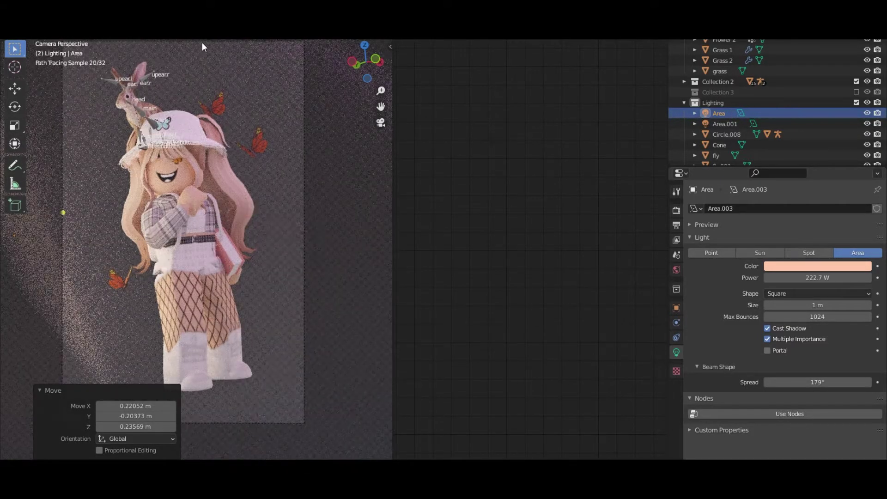
Select the camera and rotate it about -9.84° around its view axis to tilt the framing
{"action": "left_click", "coordinate": [201, 43]}
{"action": "key", "text": "r"}
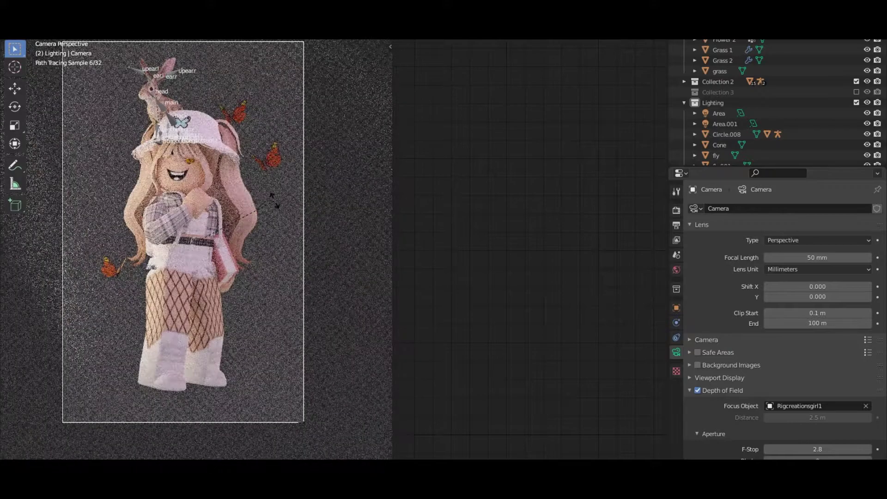
{"action": "left_click", "coordinate": [272, 200]}
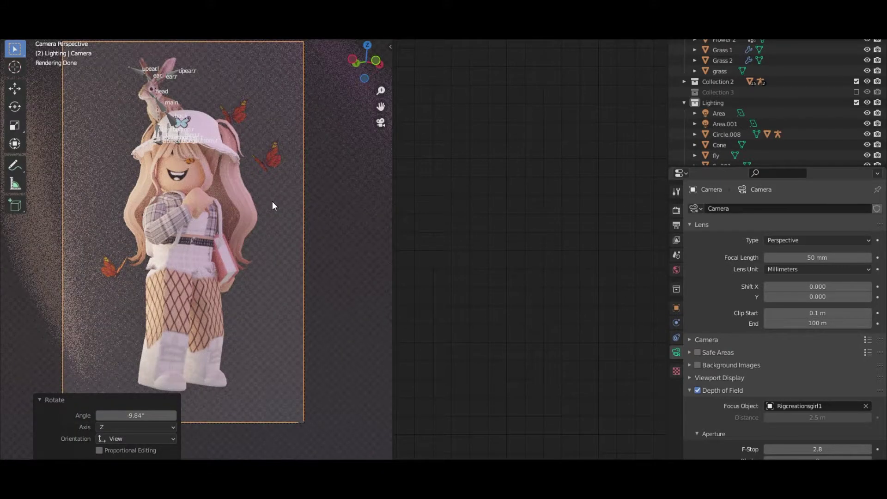
{"action": "scroll", "coordinate": [275, 201], "scroll_direction": "down", "scroll_amount": 1}
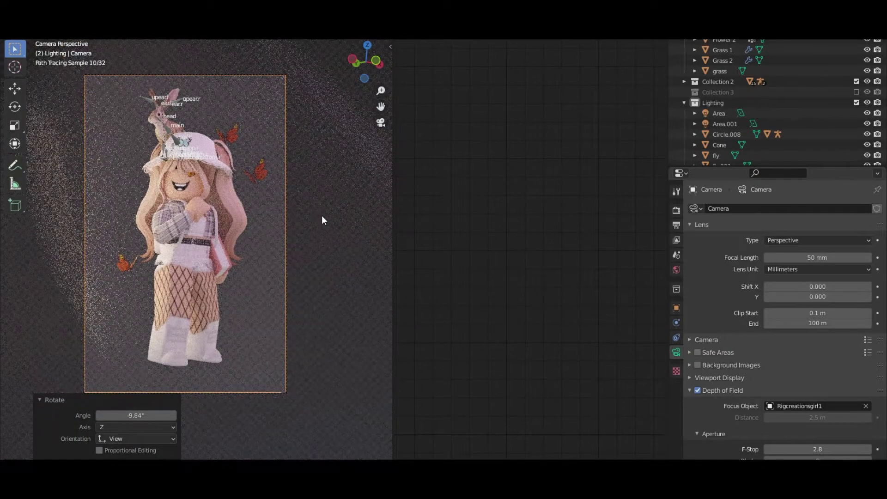
Rotate the camera about -0.79° around global Z, fine-tune its framing of the girl, and reselect the cone
{"action": "key", "text": "r"}
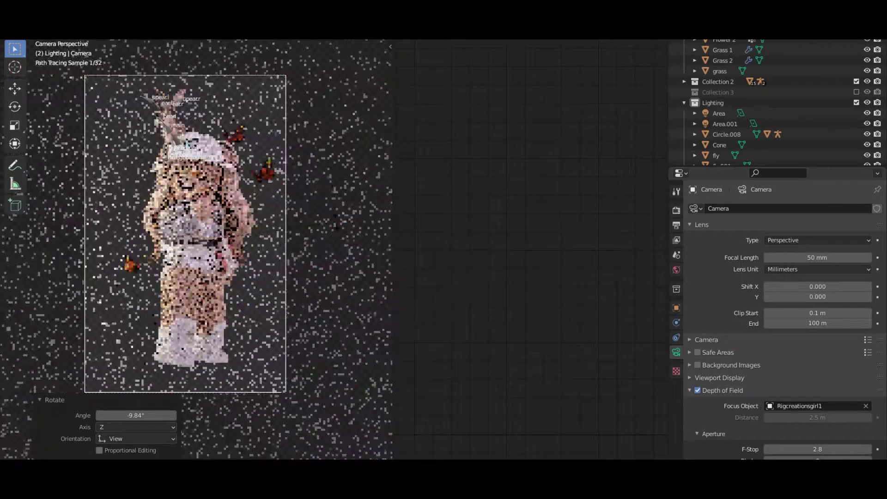
{"action": "right_click", "coordinate": [336, 220]}
{"action": "left_click", "coordinate": [333, 220]}
{"action": "key", "text": "r"}
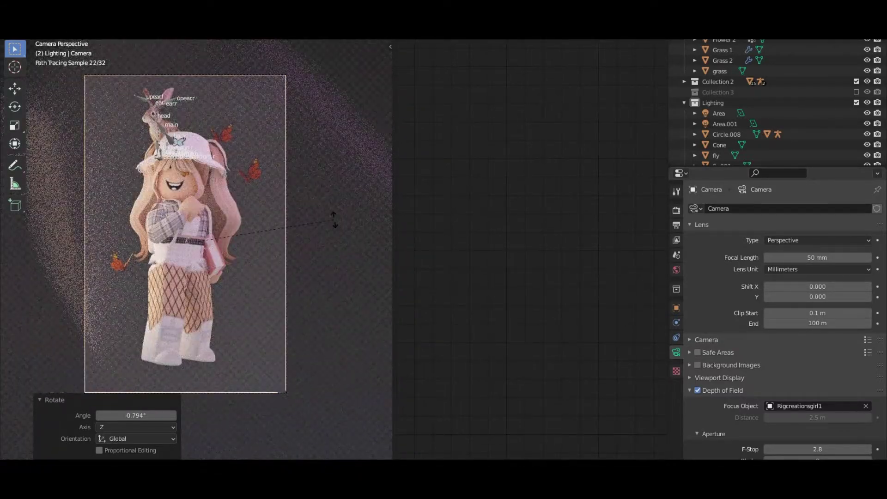
{"action": "left_click", "coordinate": [333, 248]}
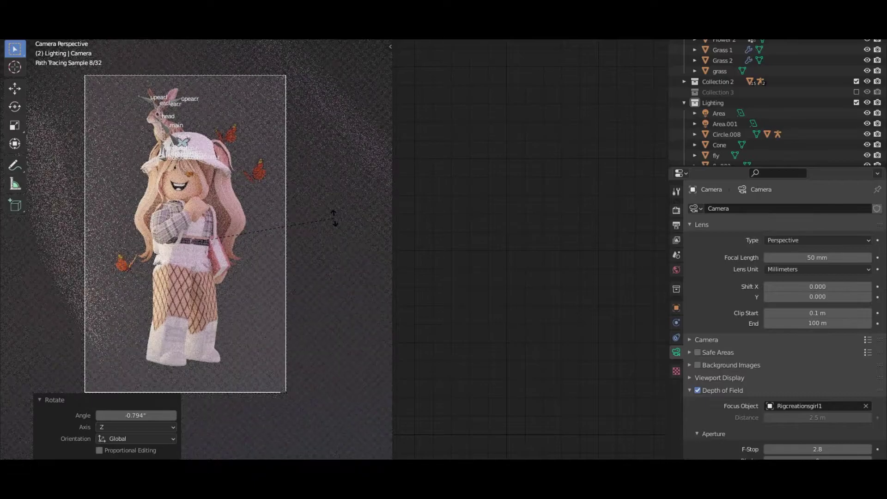
{"action": "left_click", "coordinate": [334, 246]}
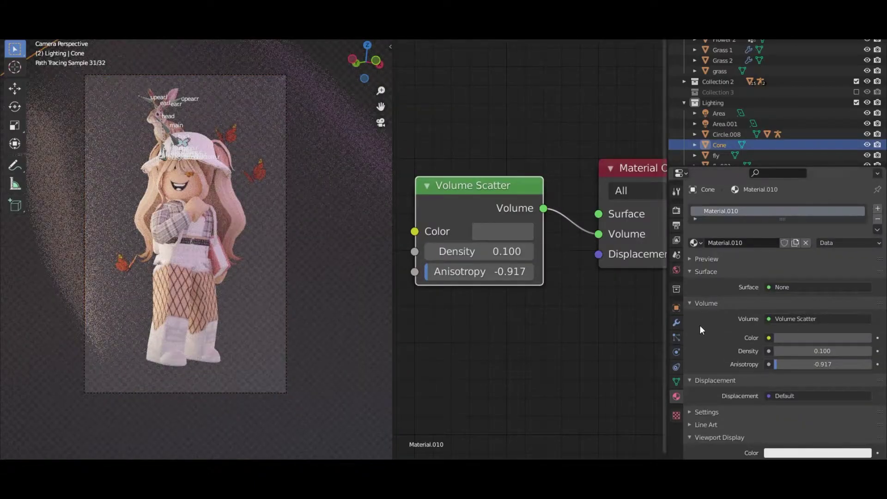
View the scene against its sky background by turning the Film Transparent option off, and turn it back on
{"action": "left_click", "coordinate": [676, 210]}
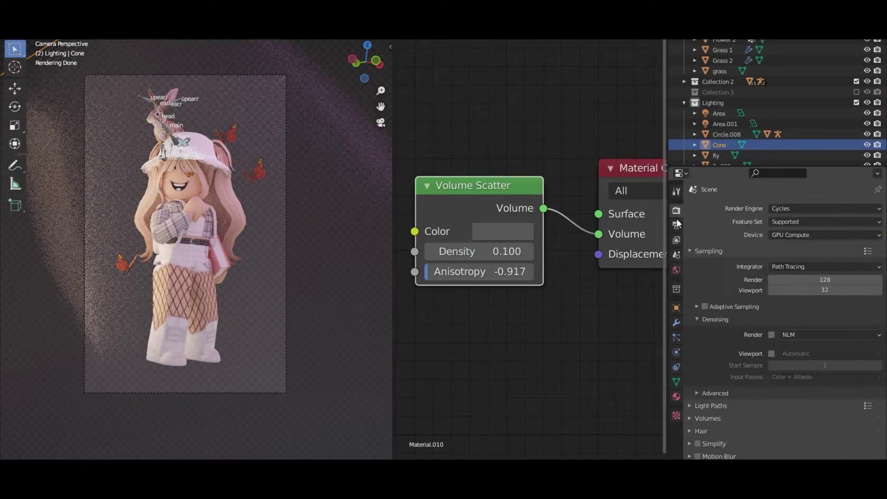
{"action": "scroll", "coordinate": [728, 369], "scroll_direction": "down", "scroll_amount": 8}
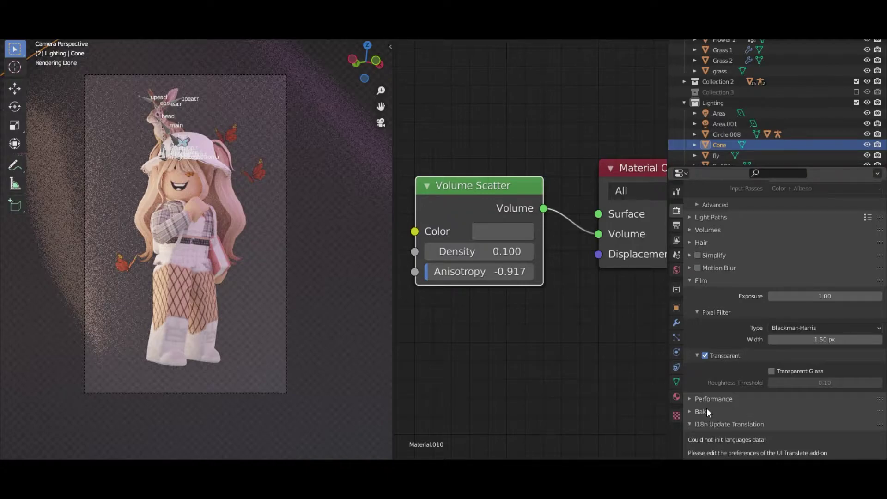
{"action": "left_click", "coordinate": [704, 355]}
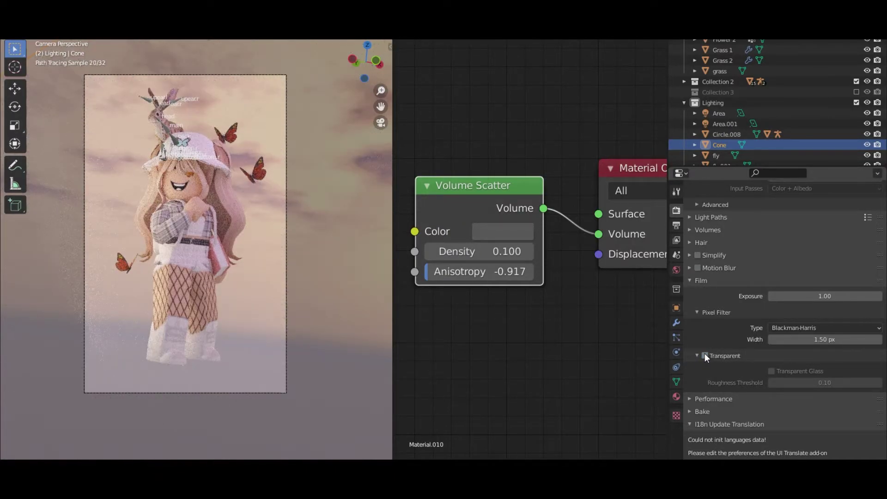
{"action": "left_click", "coordinate": [705, 355]}
Leave the camera view and show the whole cone from outside in solid shading
{"action": "mouse_move", "coordinate": [120, 256]}
{"action": "middle_mouse_down"}
{"action": "mouse_move", "coordinate": [177, 273]}
{"action": "mouse_move", "coordinate": [165, 258]}
{"action": "middle_mouse_up"}
{"action": "scroll", "coordinate": [165, 258], "scroll_direction": "down", "scroll_amount": 6}
{"action": "key", "text": "z"}
{"action": "middle_click_drag", "start_coordinate": [184, 226], "coordinate": [187, 234]}
{"action": "key", "text": "shift+a"}
{"action": "mouse_move", "coordinate": [187, 235]}
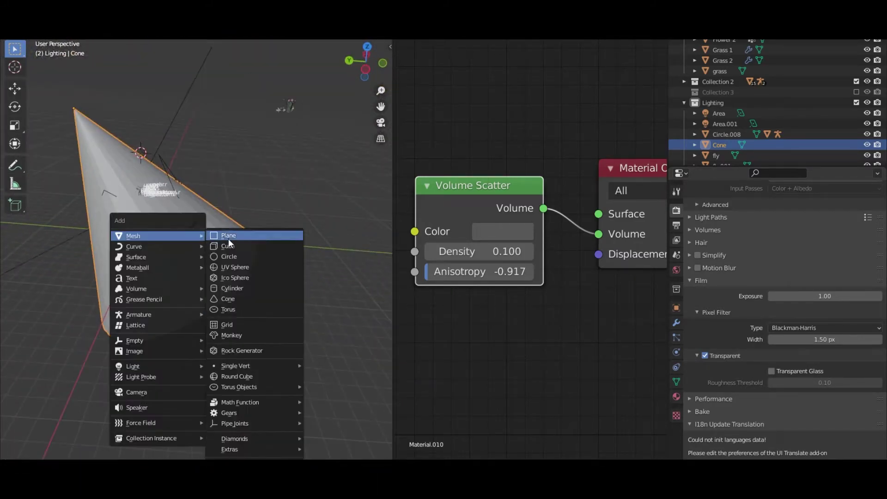
{"action": "left_click", "coordinate": [228, 238]}
{"action": "key", "text": "s"}
{"action": "left_click", "coordinate": [263, 257]}
{"action": "key", "text": "Delete"}
Reset the 3D cursor to the world origin and add a plane there, scaled up about 2.82 times and again past the cone's base
{"action": "key", "text": "shift+s"}
{"action": "left_click", "coordinate": [234, 259]}
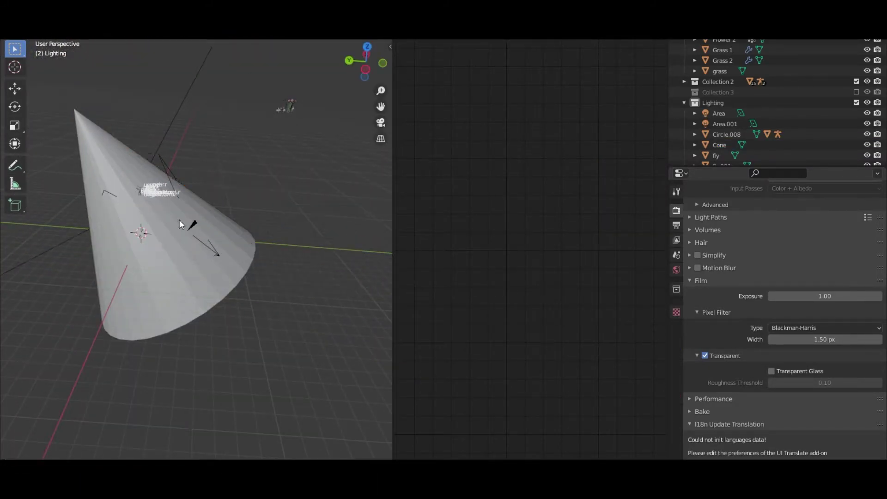
{"action": "key", "text": "shift+a"}
{"action": "left_click", "coordinate": [210, 205]}
{"action": "key", "text": "s"}
{"action": "left_click", "coordinate": [270, 223]}
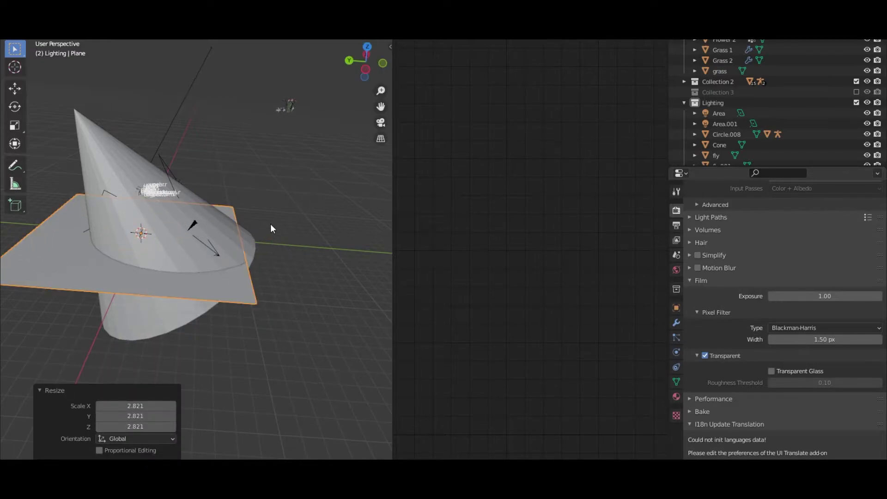
{"action": "middle_click_drag", "start_coordinate": [270, 223], "coordinate": [202, 235]}
{"action": "key", "text": "s"}
{"action": "left_click", "coordinate": [246, 259]}
Extrude the plane's far edge behind the cone straight up along Z to form a tall back wall
{"action": "key", "text": "Tab"}
{"action": "left_click", "coordinate": [264, 162]}
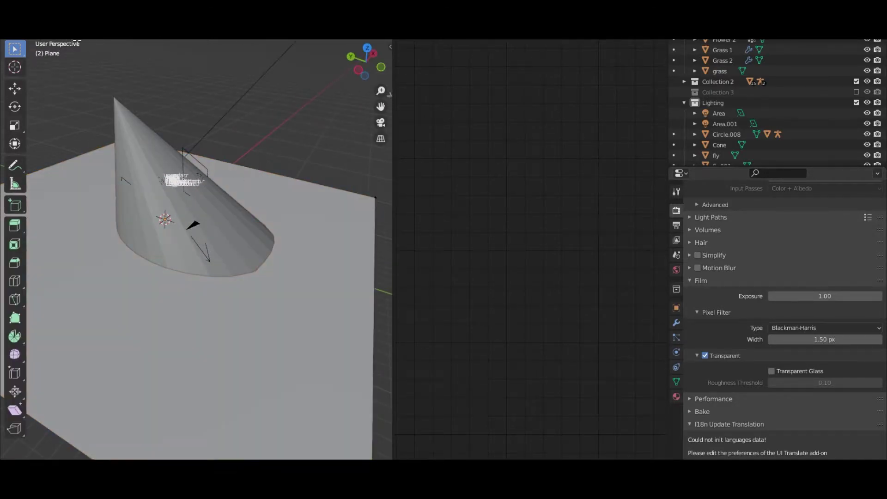
{"action": "left_click", "coordinate": [86, 39]}
{"action": "left_click", "coordinate": [235, 163]}
{"action": "middle_click_drag", "start_coordinate": [250, 178], "coordinate": [252, 161]}
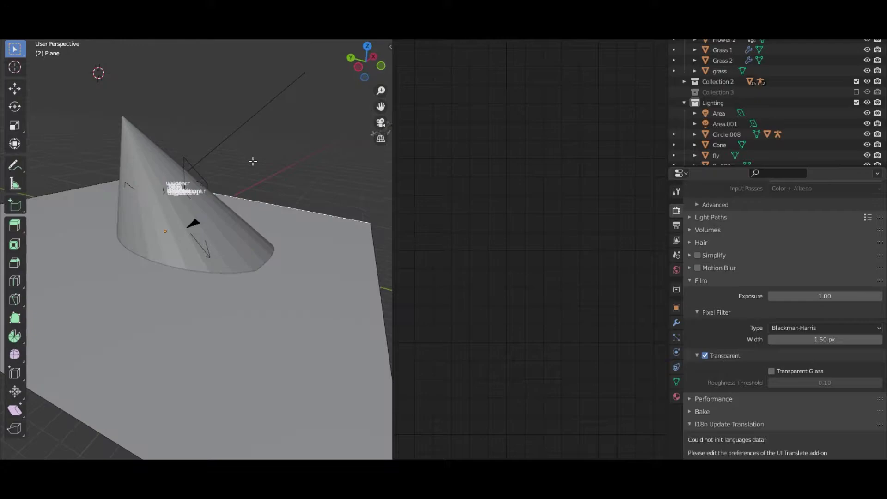
{"action": "middle_click_drag", "start_coordinate": [271, 206], "coordinate": [225, 269]}
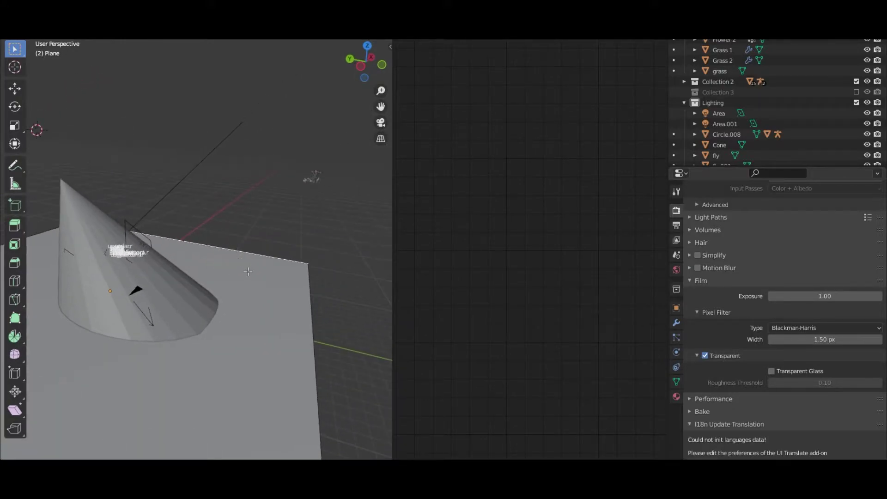
{"action": "key", "text": "e"}
{"action": "right_click", "coordinate": [253, 254]}
{"action": "key", "text": "g"}
{"action": "key", "text": "z"}
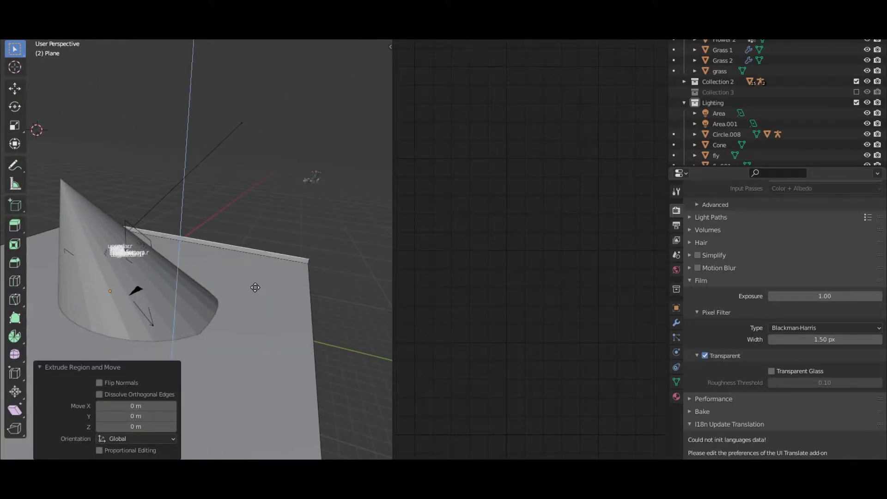
{"action": "left_click", "coordinate": [250, 148]}
Bevel the crease between floor and back wall with many segments into a smooth wide curve, and leave Edit Mode
{"action": "left_click", "coordinate": [224, 247]}
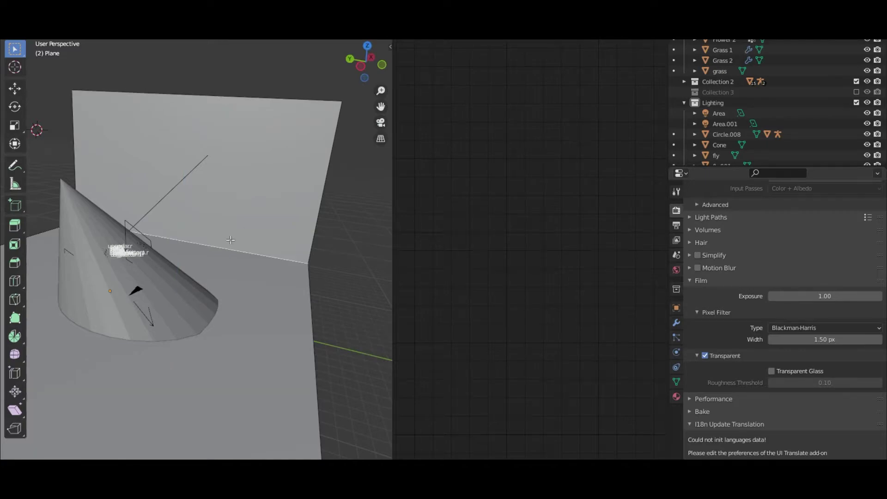
{"action": "key", "text": "ctrl+b"}
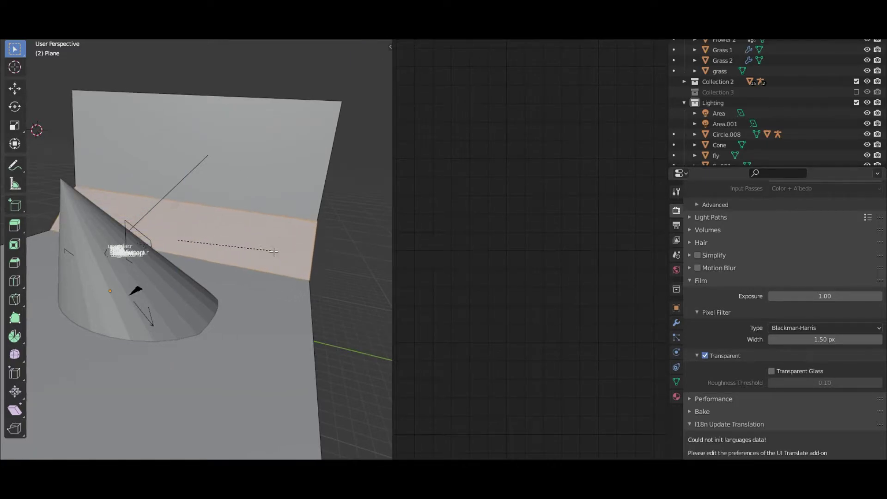
{"action": "scroll", "coordinate": [321, 258], "scroll_direction": "up", "scroll_amount": 20}
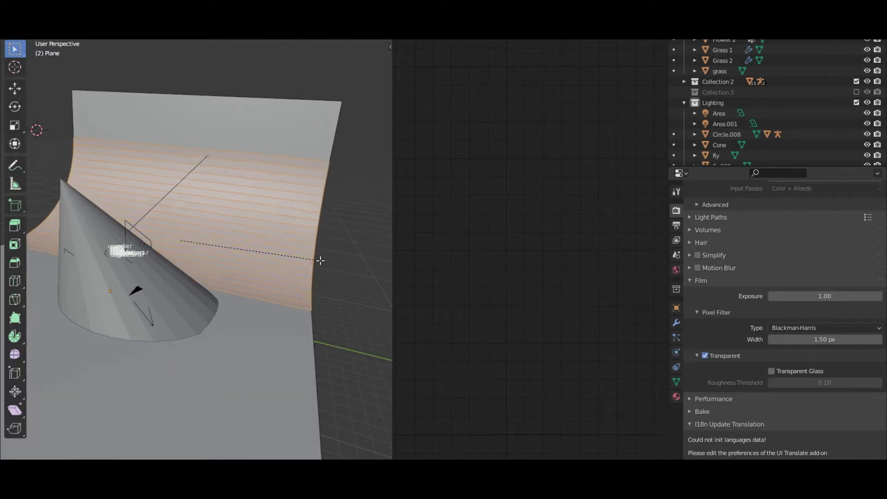
{"action": "left_click", "coordinate": [294, 263]}
{"action": "key", "text": "KP_0"}
{"action": "key", "text": "Tab"}
Rotate the curved backdrop about 64.6° around global Z
{"action": "scroll", "coordinate": [293, 264], "scroll_direction": "down", "scroll_amount": 3}
{"action": "middle_click_drag", "start_coordinate": [293, 264], "coordinate": [266, 284]}
{"action": "scroll", "coordinate": [266, 284], "scroll_direction": "down", "scroll_amount": 4}
{"action": "scroll", "coordinate": [266, 284], "scroll_direction": "down", "scroll_amount": 8}
{"action": "key", "text": "r"}
{"action": "key", "text": "z"}
{"action": "left_click", "coordinate": [289, 239]}
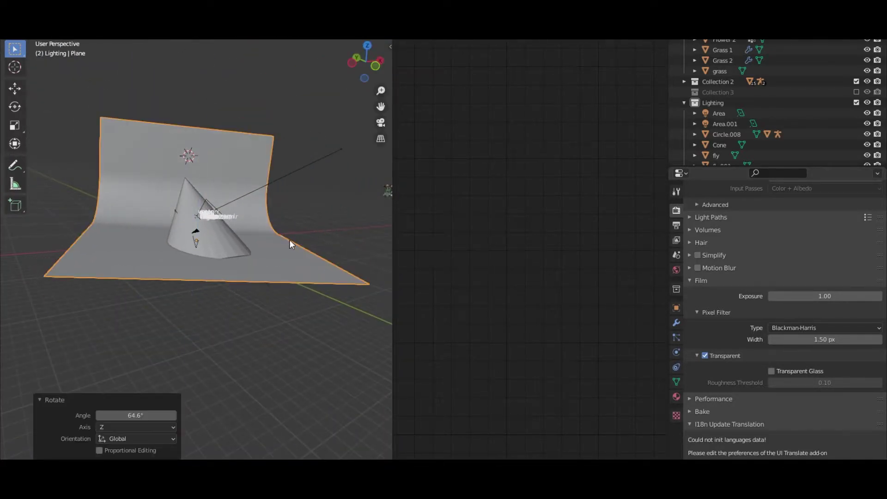
Scale the backdrop 2 times along X, and enlarge it uniformly about 3.06 times
{"action": "key", "text": "s"}
{"action": "key", "text": "x"}
{"action": "left_click", "coordinate": [373, 242], "text": "ctrl"}
{"action": "key", "text": "KP_0"}
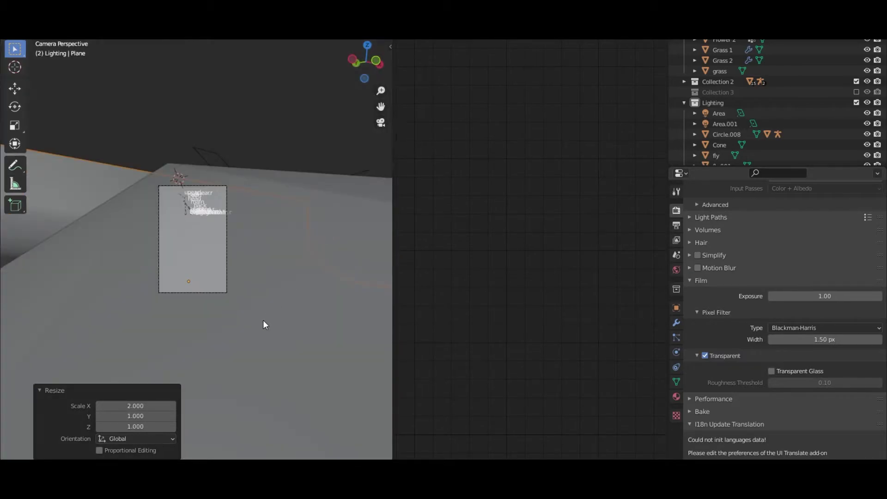
{"action": "key", "text": "s"}
{"action": "left_click", "coordinate": [359, 123]}
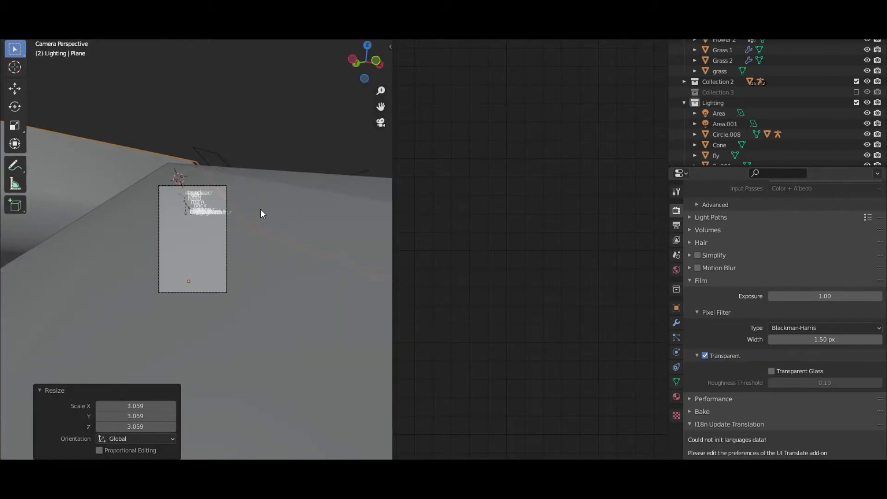
Move the backdrop about -33.6 m along Y and show the camera view in rendered shading
{"action": "middle_click_drag", "start_coordinate": [239, 228], "coordinate": [229, 190]}
{"action": "key", "text": "g"}
{"action": "key", "text": "y"}
{"action": "left_click", "coordinate": [356, 265]}
{"action": "key", "text": "KP_0"}
{"action": "key", "text": "z"}
{"action": "left_click", "coordinate": [271, 267]}
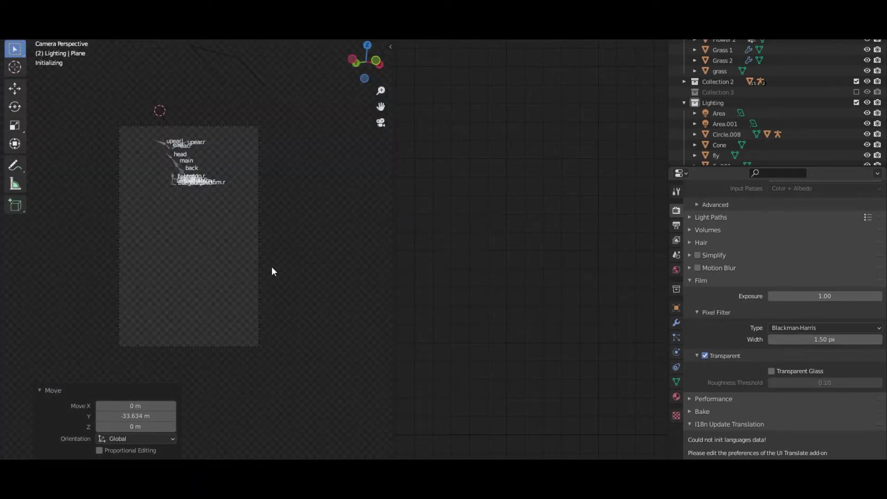
Raise the backdrop about 0.108 m along Z toward the girl's feet
{"action": "scroll", "coordinate": [267, 271], "scroll_direction": "up", "scroll_amount": 4}
{"action": "middle_click_drag", "start_coordinate": [281, 295], "coordinate": [300, 241], "text": "shift"}
{"action": "key", "text": "g"}
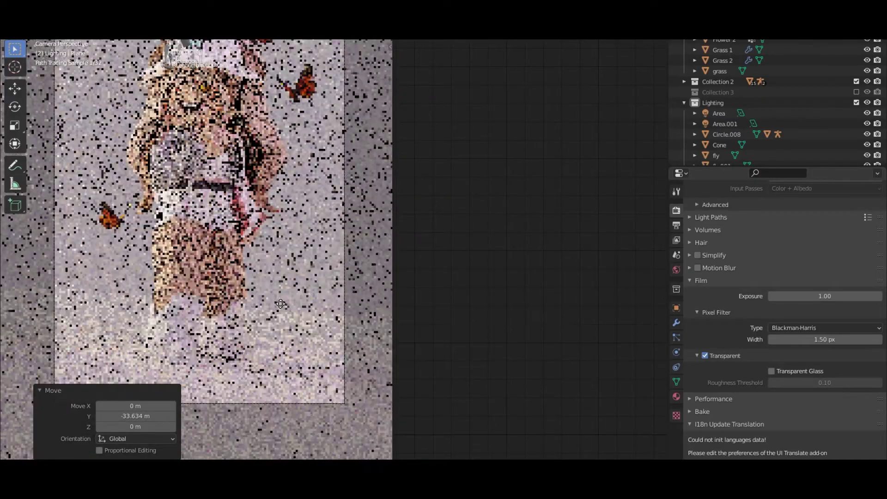
{"action": "key", "text": "z"}
{"action": "left_click", "coordinate": [278, 300]}
Lower the backdrop about 0.098 m along Z in solid shading so its floor meets the soles of the girl's shoes
{"action": "key", "text": "z"}
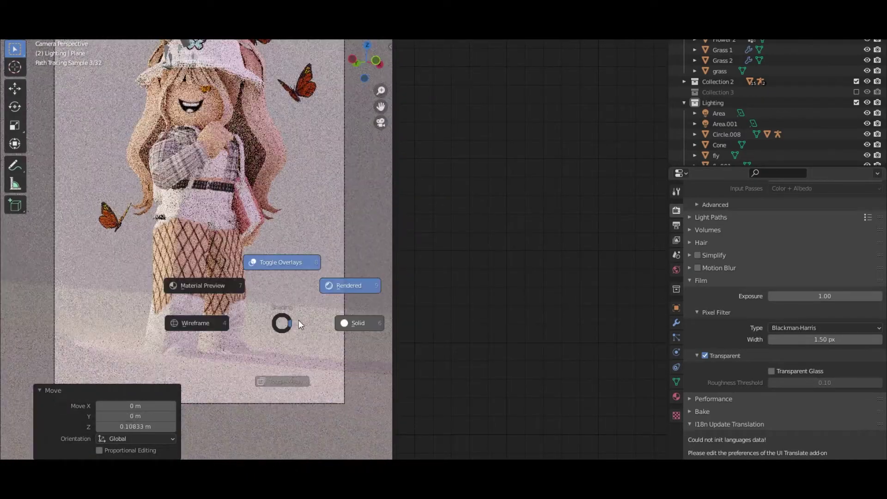
{"action": "left_click", "coordinate": [298, 320]}
{"action": "middle_click_drag", "start_coordinate": [299, 319], "coordinate": [323, 318]}
{"action": "scroll", "coordinate": [197, 242], "scroll_direction": "up", "scroll_amount": 6}
{"action": "mouse_move", "coordinate": [196, 242]}
{"action": "middle_mouse_down", "text": "shift"}
{"action": "mouse_move", "coordinate": [189, 215]}
{"action": "mouse_move", "coordinate": [196, 250]}
{"action": "mouse_move", "coordinate": [195, 241]}
{"action": "middle_mouse_up", "text": "shift"}
{"action": "key", "text": "g"}
{"action": "key", "text": "z"}
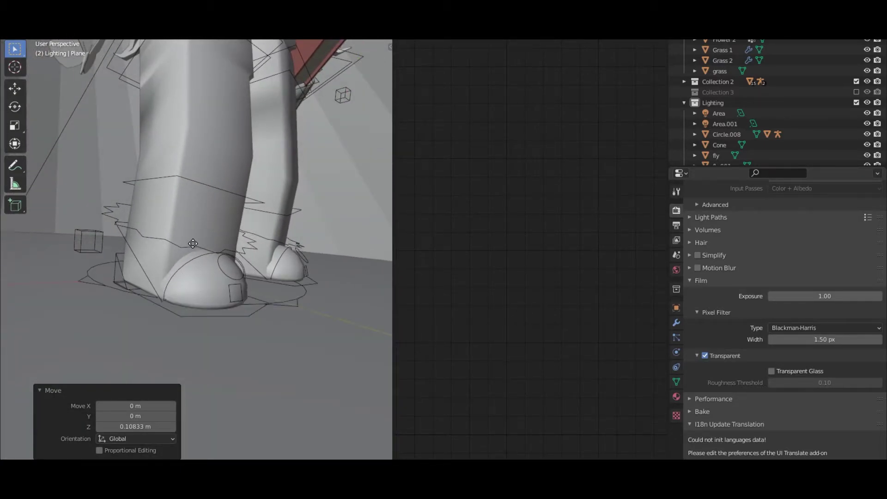
{"action": "key", "text": "ctrl+shift+z"}
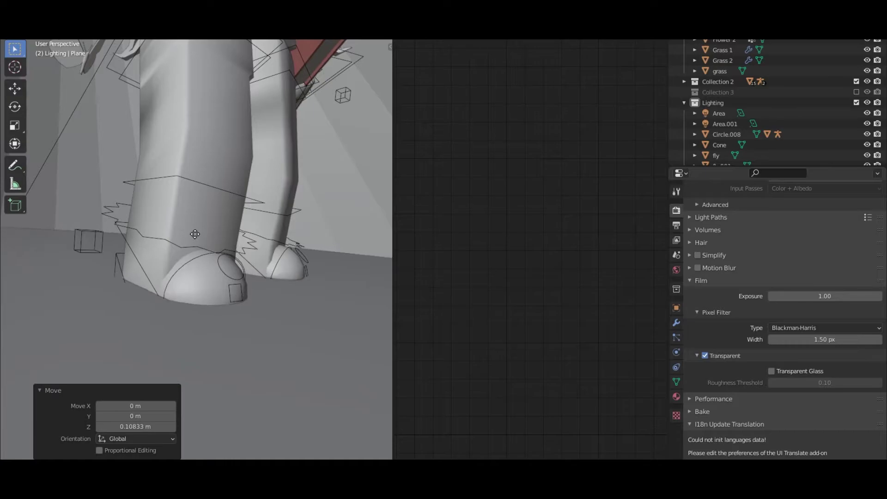
{"action": "left_click", "coordinate": [195, 237]}
{"action": "scroll", "coordinate": [195, 236], "scroll_direction": "down", "scroll_amount": 3}
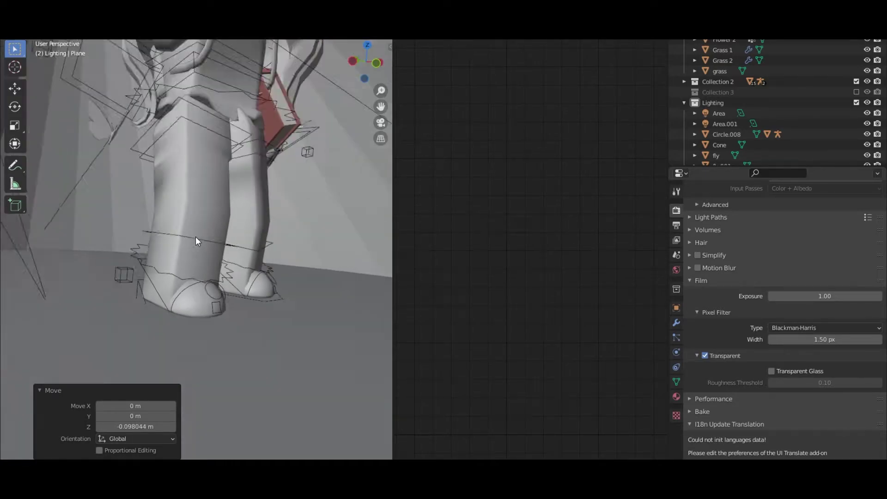
Check how the girl stands on the backdrop through the camera in rendered shading
{"action": "key", "text": "KP_0"}
{"action": "key", "text": "z"}
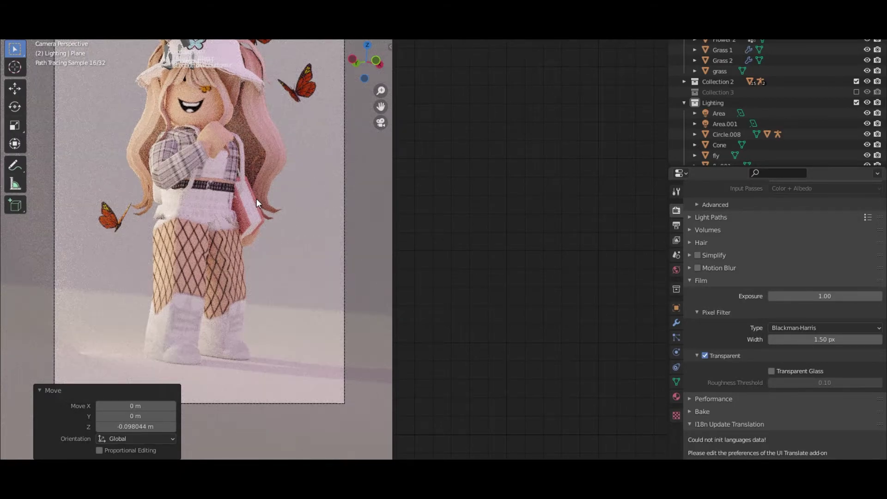
{"action": "scroll", "coordinate": [256, 198], "scroll_direction": "down", "scroll_amount": 1}
{"action": "middle_click_drag", "start_coordinate": [254, 211], "coordinate": [244, 238], "text": "shift"}
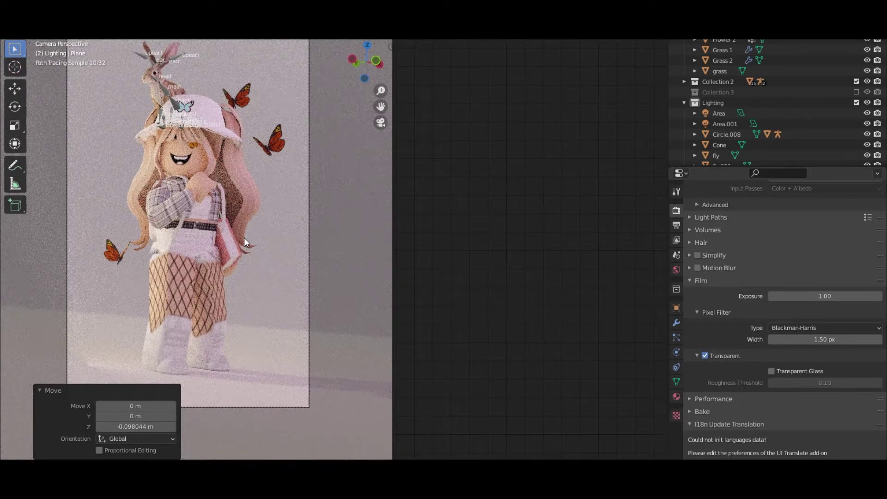
{"action": "left_click", "coordinate": [54, 392]}
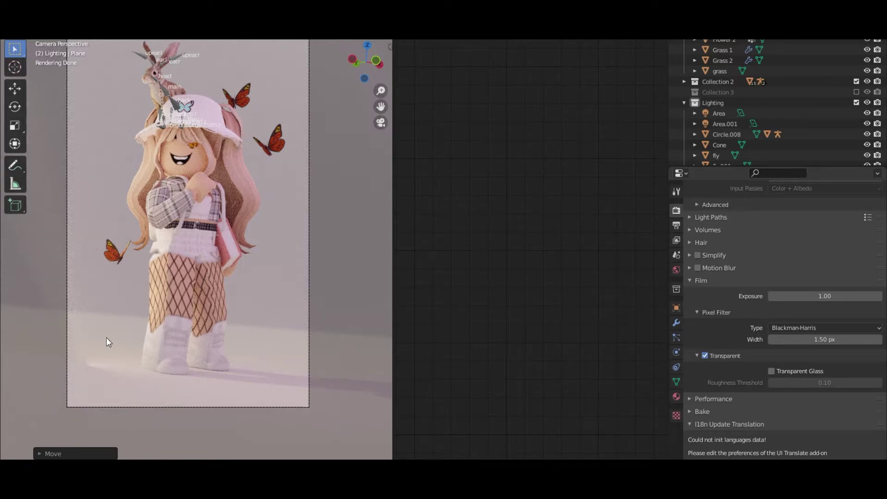
Create a new material for the backdrop and set its Base Color to purple
{"action": "left_click", "coordinate": [686, 397]}
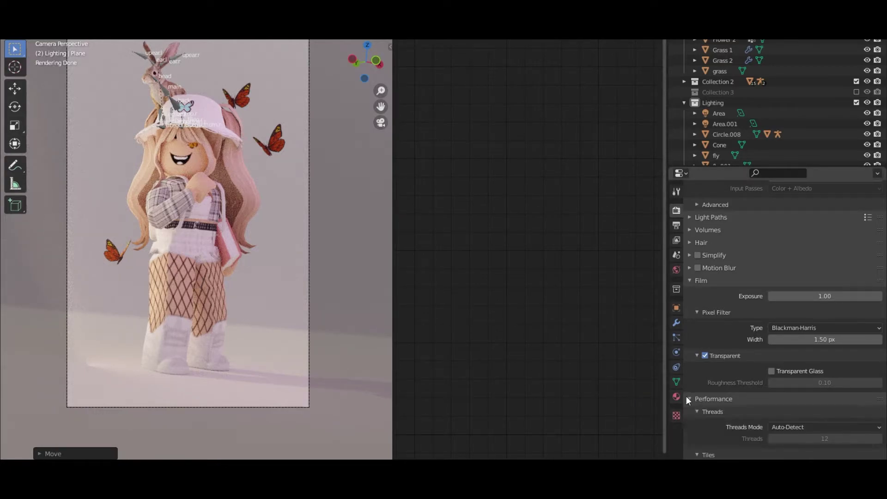
{"action": "left_click", "coordinate": [675, 396]}
{"action": "left_click", "coordinate": [780, 240]}
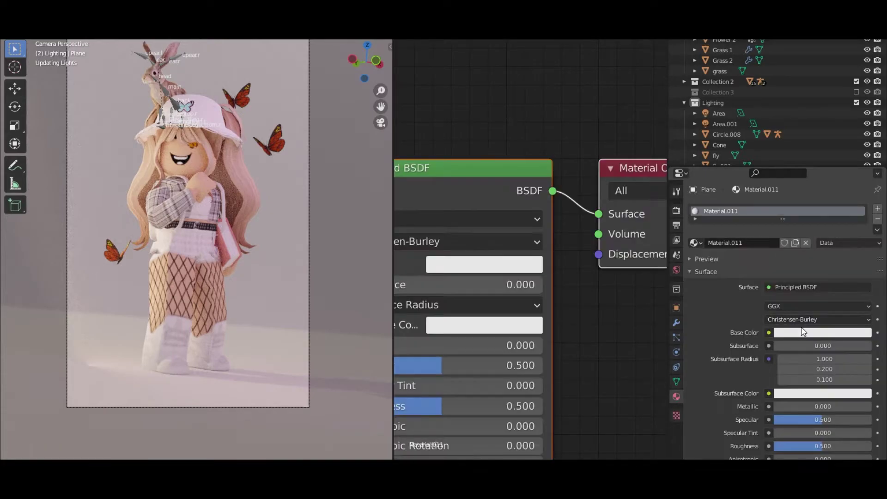
{"action": "left_click", "coordinate": [804, 333]}
{"action": "left_click", "coordinate": [829, 218]}
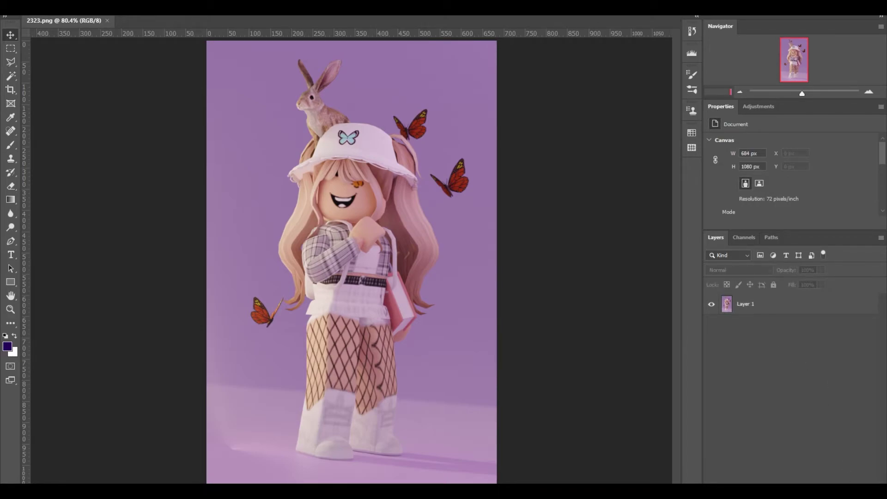
In Photoshop, add a Curves adjustment layer over the render 2323.png, bend the RGB curve upward to brighten it, and compare before and after
{"action": "left_click", "coordinate": [831, 488]}
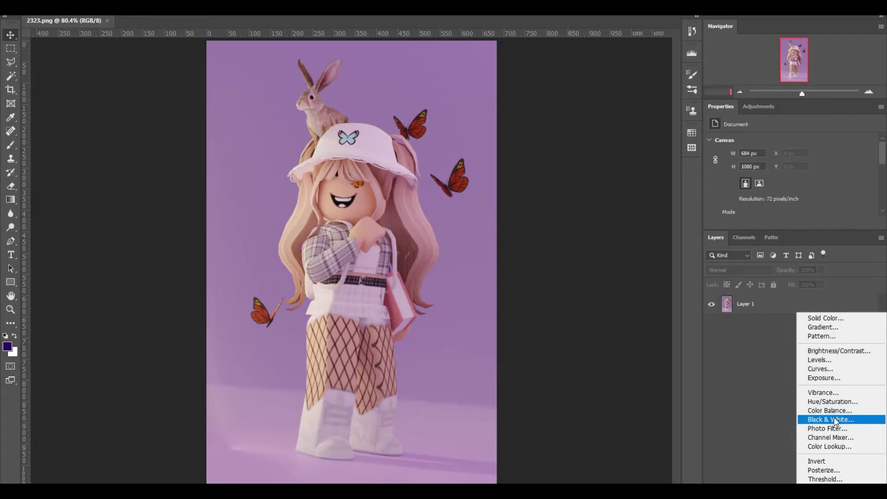
{"action": "left_click", "coordinate": [839, 371]}
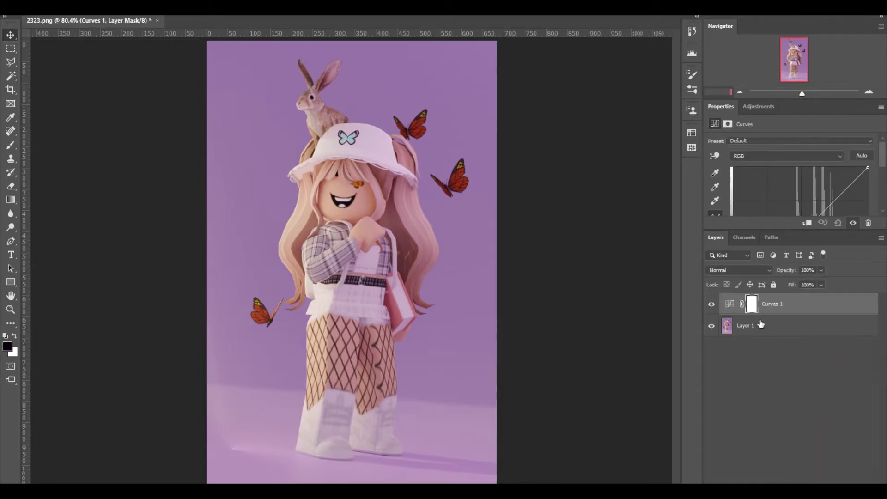
{"action": "left_click_drag", "start_coordinate": [790, 231], "coordinate": [787, 321]}
{"action": "left_click_drag", "start_coordinate": [791, 240], "coordinate": [789, 235]}
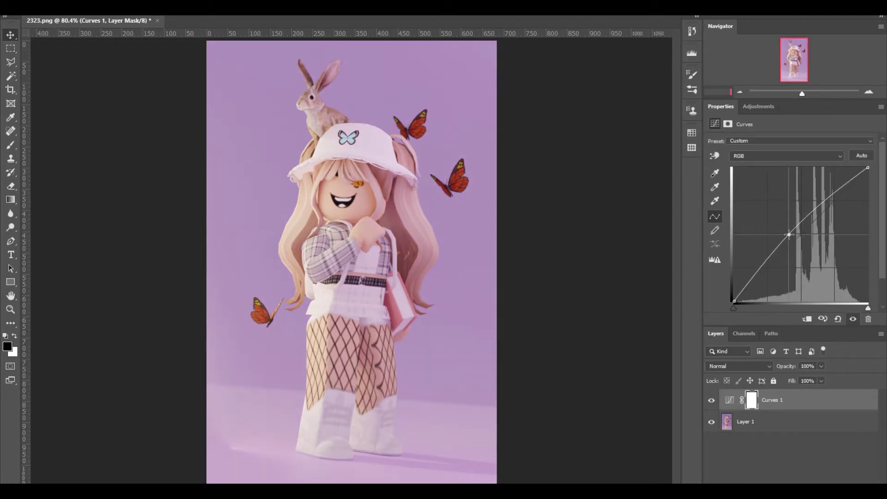
{"action": "left_click", "coordinate": [711, 400]}
{"action": "left_click", "coordinate": [711, 400]}
Add a Vibrance adjustment layer above the Curves layer with Saturation at +35
{"action": "left_click", "coordinate": [770, 107]}
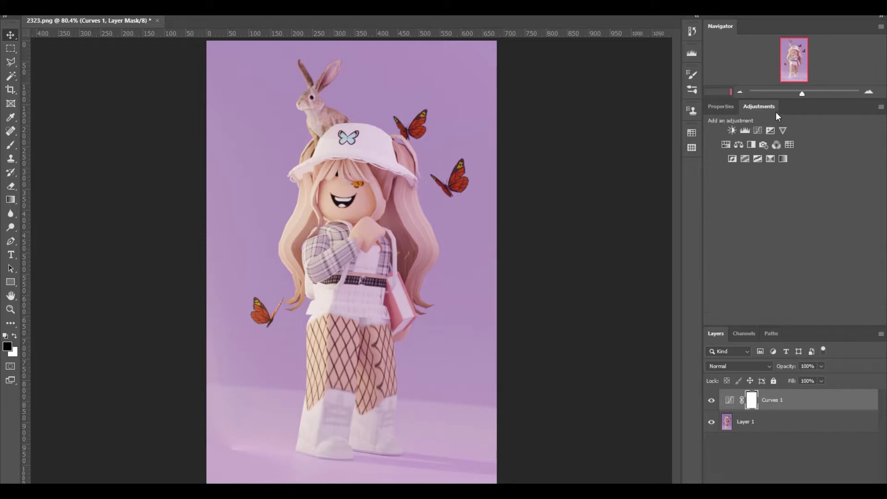
{"action": "left_click", "coordinate": [782, 130]}
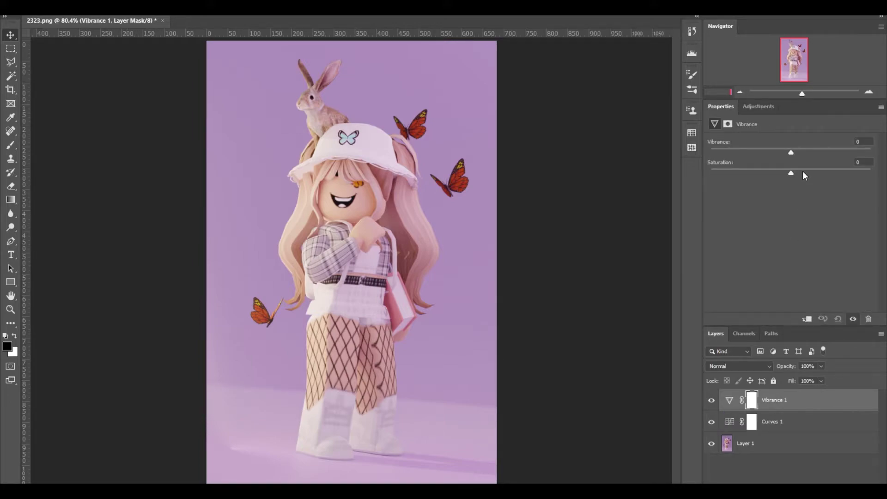
{"action": "left_click_drag", "start_coordinate": [802, 173], "coordinate": [824, 174]}
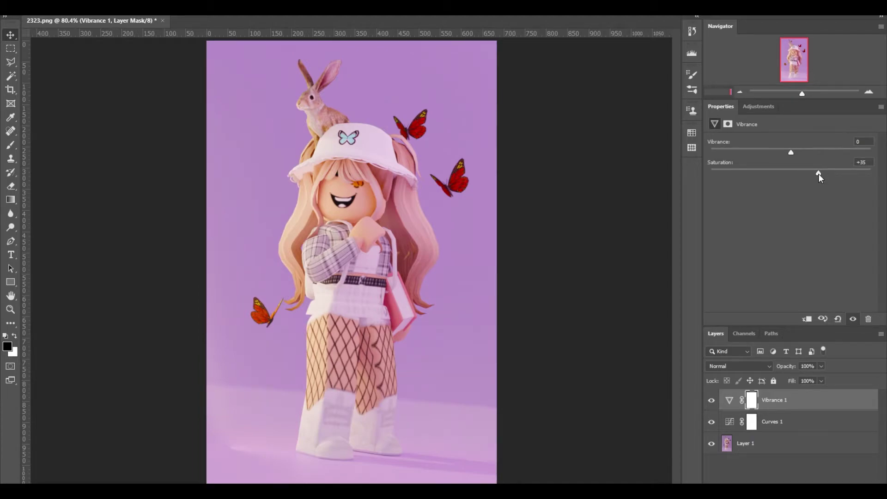
Add an Exposure adjustment layer with Exposure at +0.07, compare the image with and without it, and set its Fill to 92%
{"action": "left_click", "coordinate": [760, 107]}
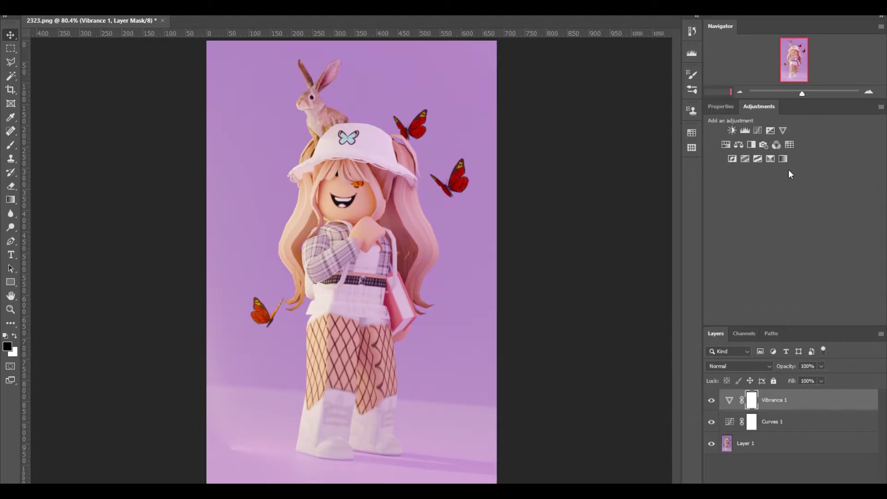
{"action": "left_click", "coordinate": [769, 130]}
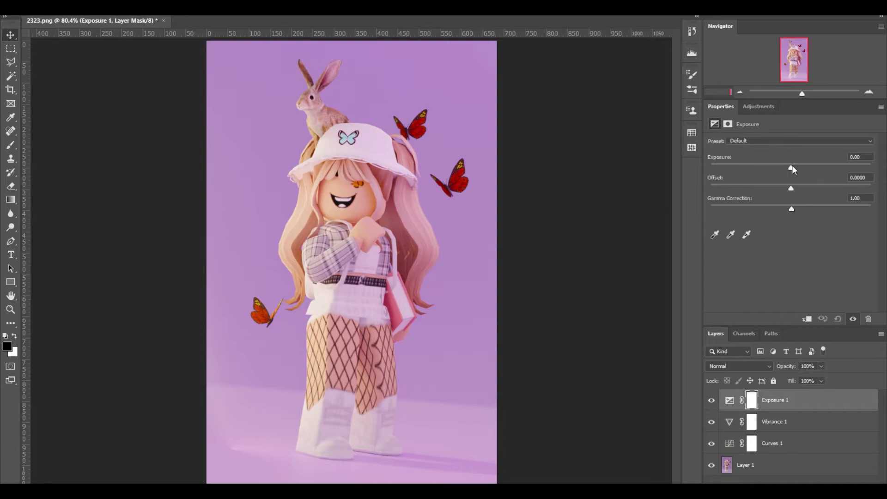
{"action": "left_click_drag", "start_coordinate": [791, 169], "coordinate": [792, 171]}
{"action": "left_click_drag", "start_coordinate": [820, 384], "coordinate": [808, 397]}
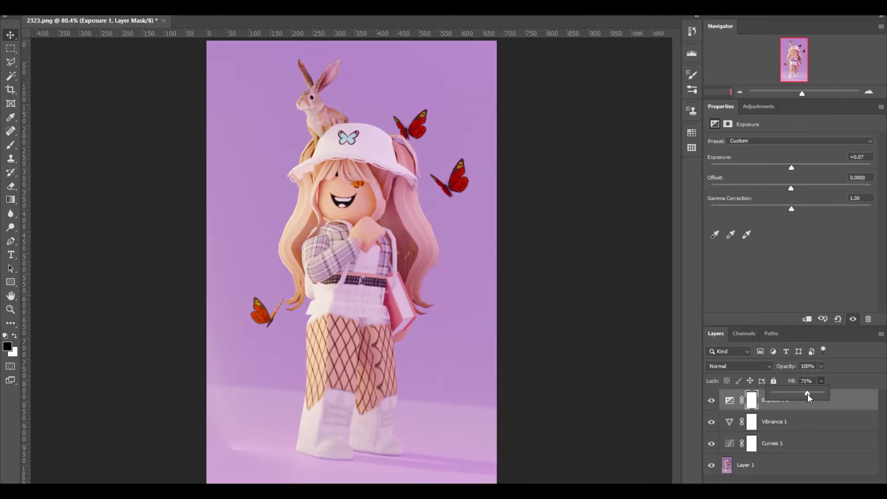
{"action": "left_click", "coordinate": [711, 399]}
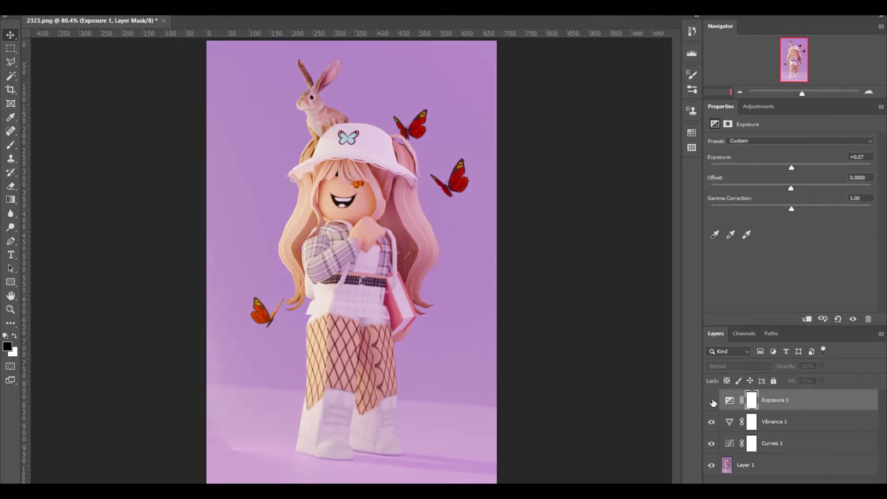
{"action": "left_click", "coordinate": [711, 400]}
{"action": "left_click_drag", "start_coordinate": [821, 381], "coordinate": [833, 398]}
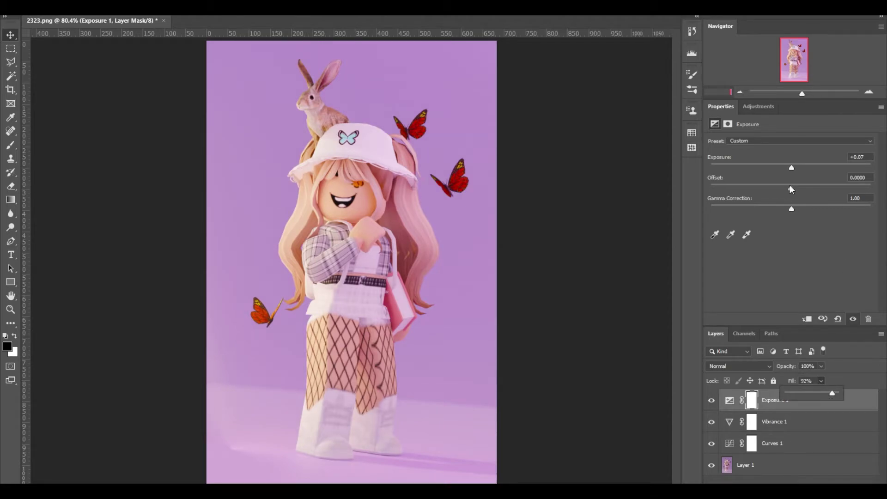
Add a Color Balance adjustment layer, shift the midtones slightly toward magenta, and compare the image with and without it
{"action": "left_click", "coordinate": [758, 106]}
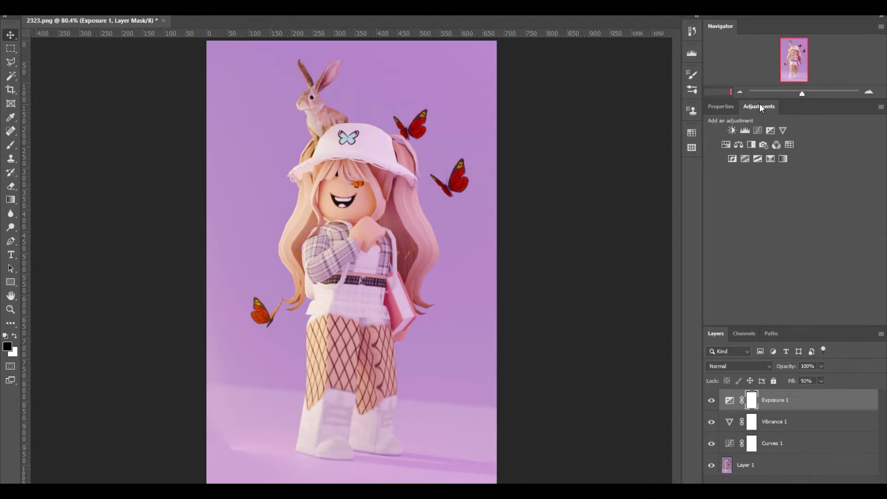
{"action": "left_click", "coordinate": [739, 145]}
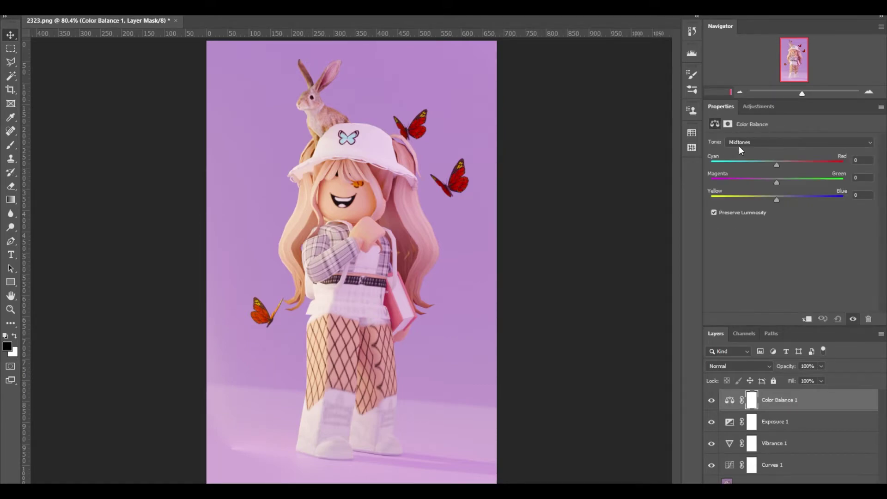
{"action": "left_click_drag", "start_coordinate": [766, 181], "coordinate": [769, 183]}
{"action": "left_click", "coordinate": [711, 401]}
{"action": "left_click", "coordinate": [711, 401]}
{"action": "left_click", "coordinate": [711, 401]}
{"action": "left_click", "coordinate": [710, 401]}
Add a Color Lookup adjustment layer above Color Balance and load the 3Strip.look 3D LUT
{"action": "left_click", "coordinate": [756, 107]}
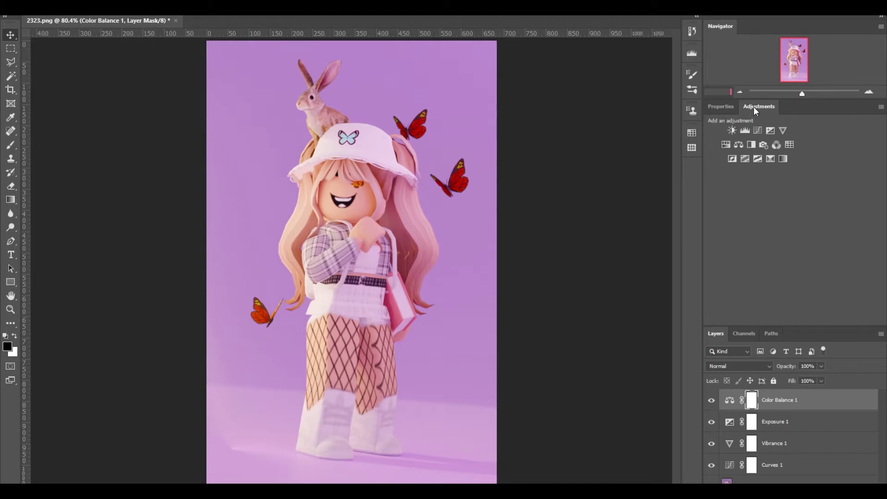
{"action": "left_click", "coordinate": [789, 145]}
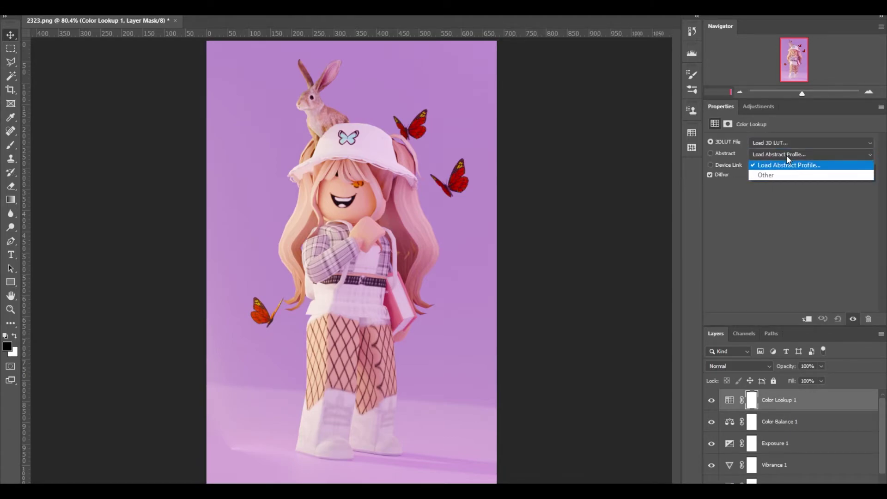
{"action": "left_click", "coordinate": [794, 208]}
{"action": "left_click", "coordinate": [789, 139]}
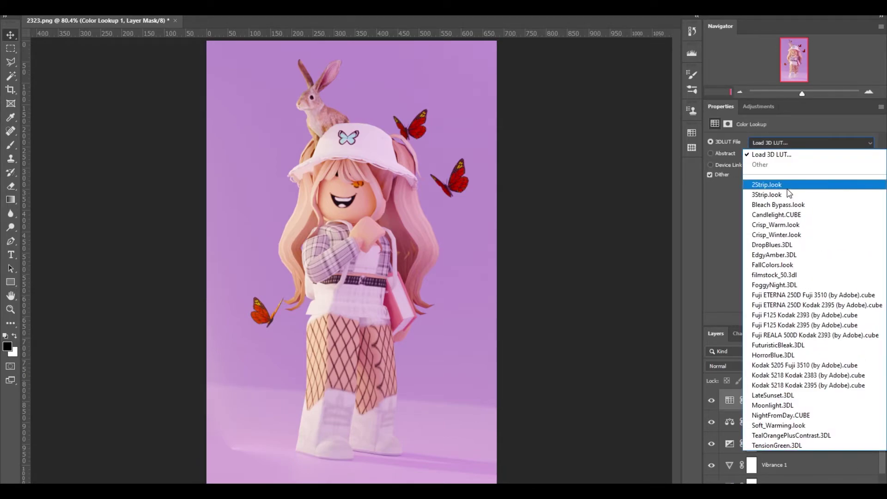
{"action": "left_click", "coordinate": [789, 194]}
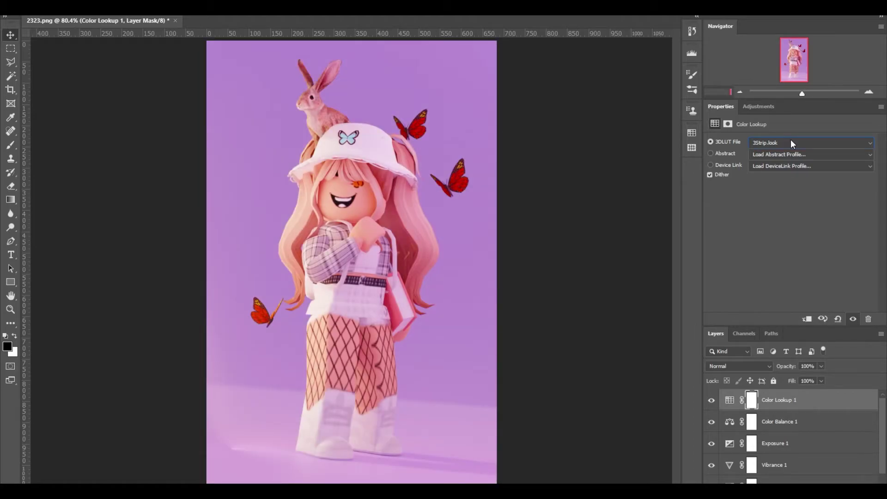
Preview the other 3D LUTs on the Color Lookup layer, through FuturisticBleak.3DL, and return to 3Strip.look
{"action": "left_click", "coordinate": [790, 142]}
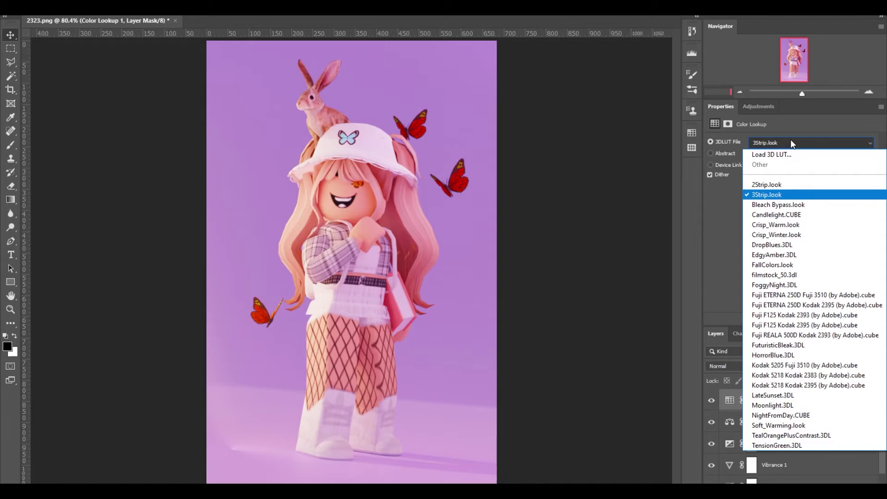
{"action": "left_click", "coordinate": [778, 192]}
{"action": "key", "text": "Down"}
{"action": "key", "text": "Down"}
{"action": "key", "text": "Down"}
{"action": "key", "text": "Down"}
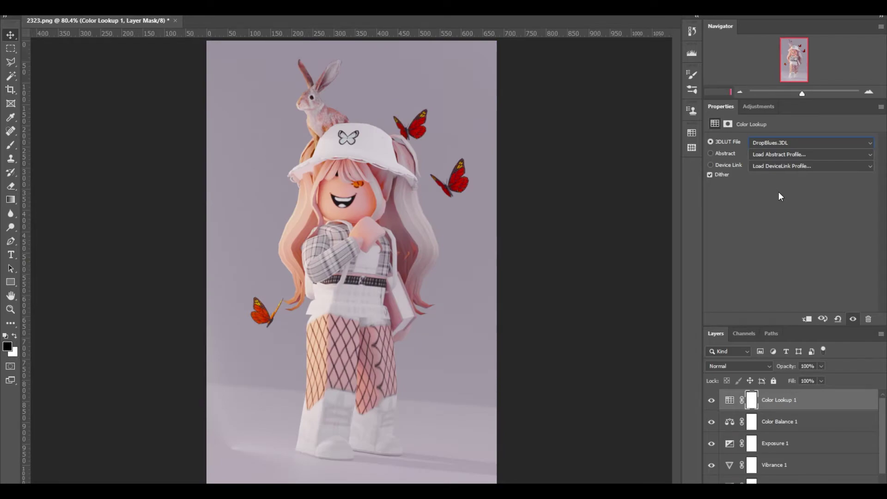
{"action": "key", "text": "Down"}
{"action": "key", "text": "Down"}
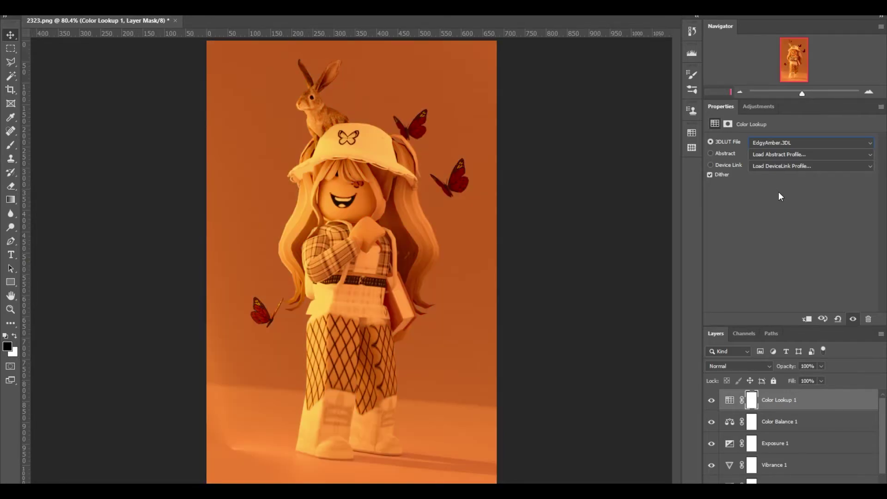
{"action": "key", "text": "Down"}
{"action": "key", "text": "Down"}
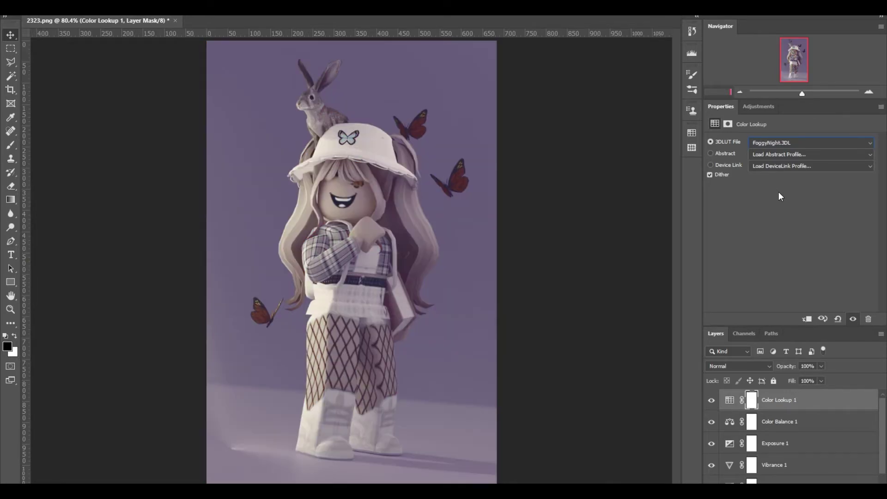
{"action": "key", "text": "Down"}
{"action": "key", "text": "Down"}
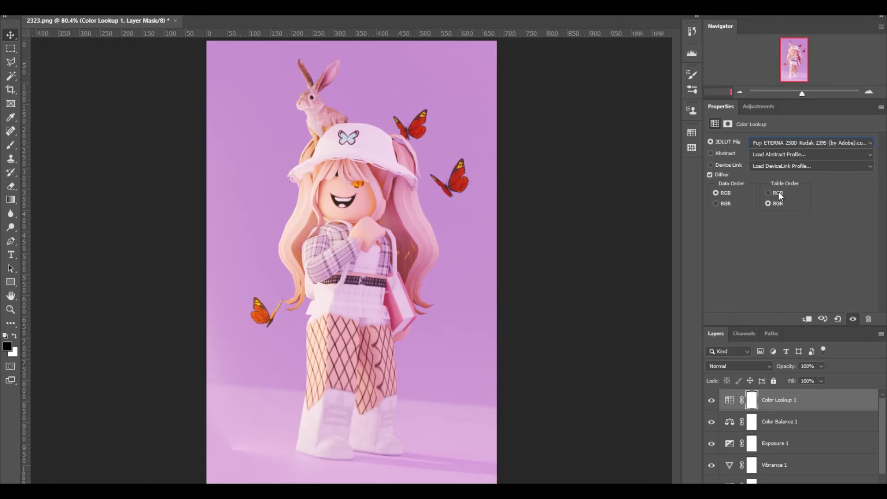
{"action": "key", "text": "Down"}
{"action": "key", "text": "Down"}
{"action": "key", "text": "Down"}
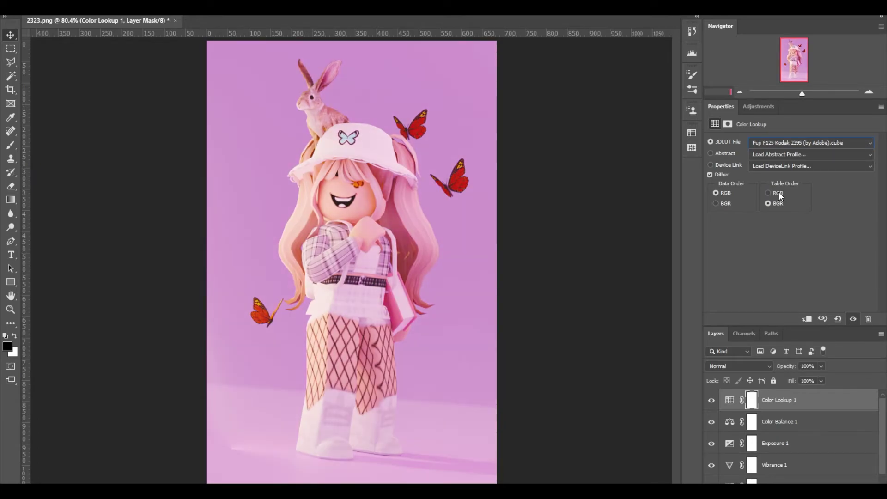
{"action": "key", "text": "Down"}
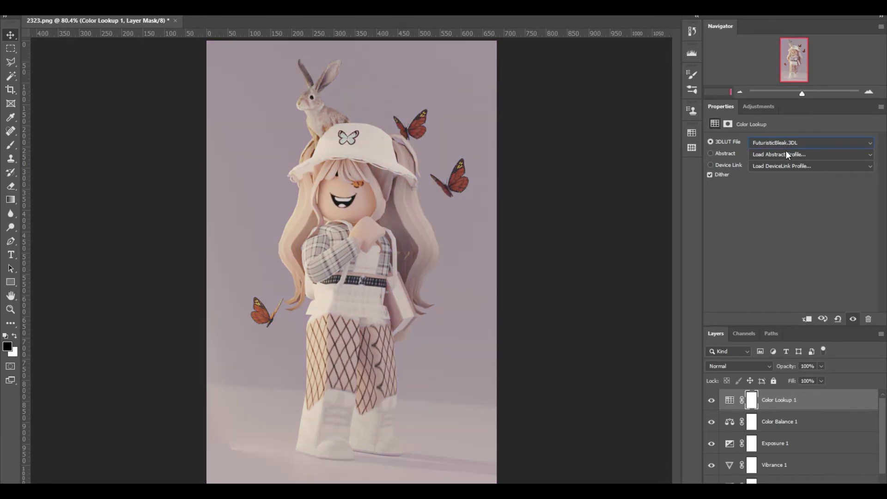
{"action": "left_click", "coordinate": [780, 143]}
{"action": "left_click", "coordinate": [787, 151]}
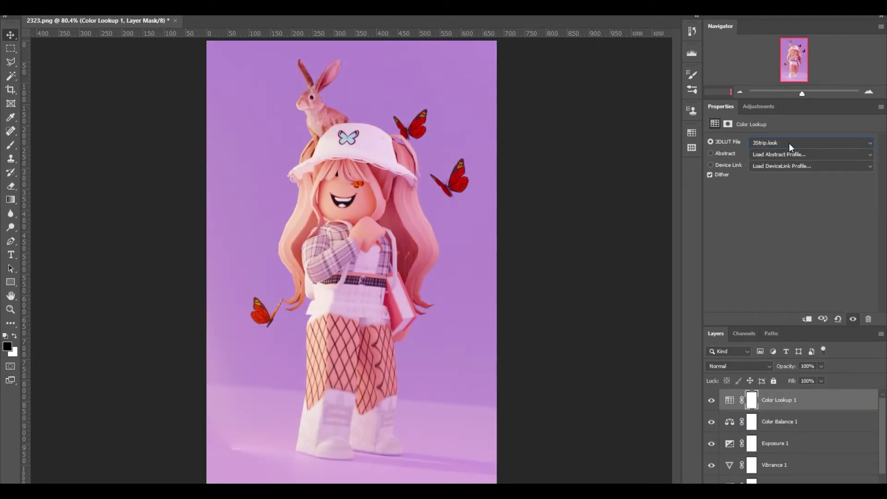
{"action": "key", "text": "Down"}
{"action": "key", "text": "Up"}
Lower the Color Lookup layer's opacity to 39% and compare the image with and without the layer
{"action": "left_click", "coordinate": [820, 381]}
{"action": "left_click", "coordinate": [821, 366]}
{"action": "left_click_drag", "start_coordinate": [822, 377], "coordinate": [789, 379]}
{"action": "left_click", "coordinate": [710, 401]}
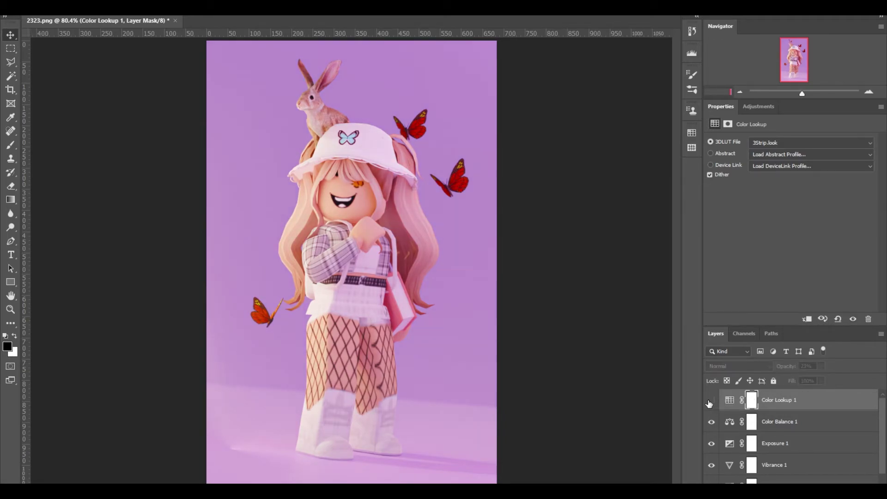
{"action": "left_click", "coordinate": [709, 401]}
{"action": "left_click", "coordinate": [820, 366]}
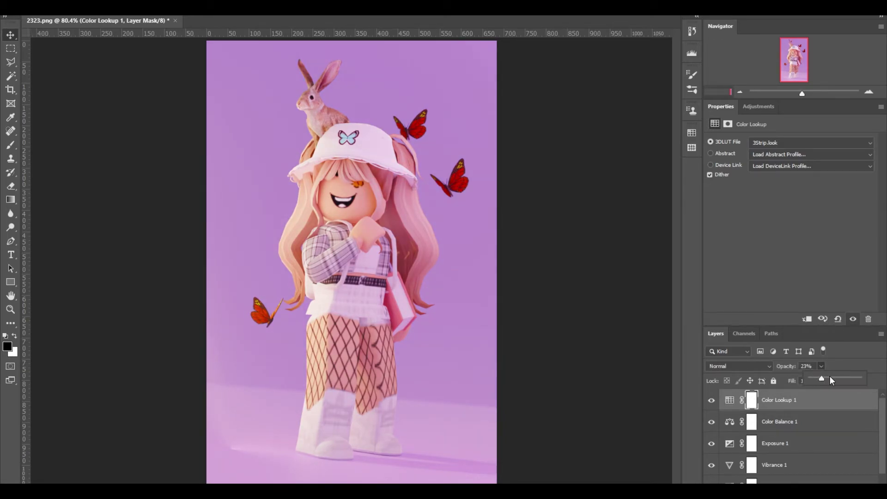
{"action": "left_click", "coordinate": [710, 402]}
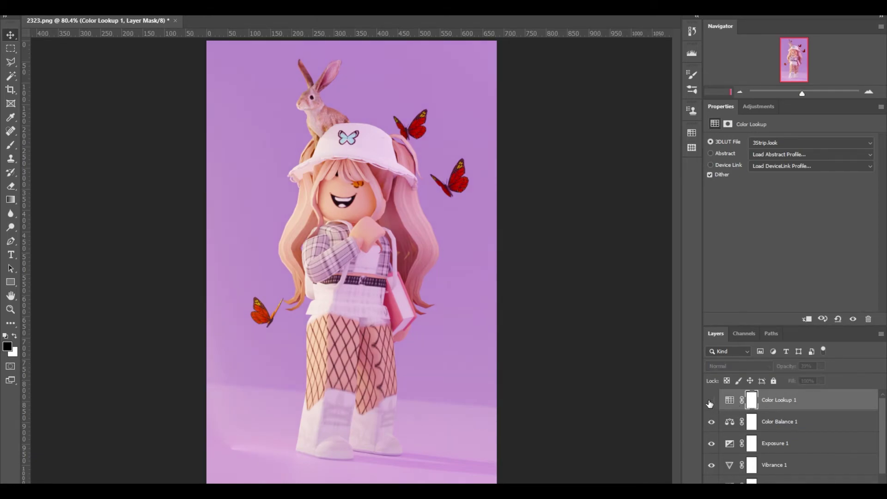
Group all the adjustment layers from Color Lookup down to Curves and toggle the group's visibility to compare before and after
{"action": "scroll", "coordinate": [817, 424], "scroll_direction": "down", "scroll_amount": 1}
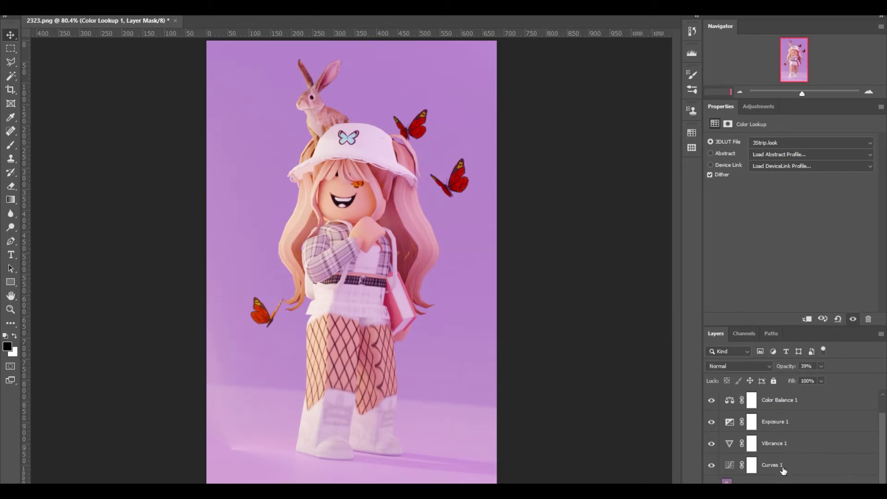
{"action": "left_click", "coordinate": [782, 468], "text": "shift"}
{"action": "key", "text": "ctrl+g"}
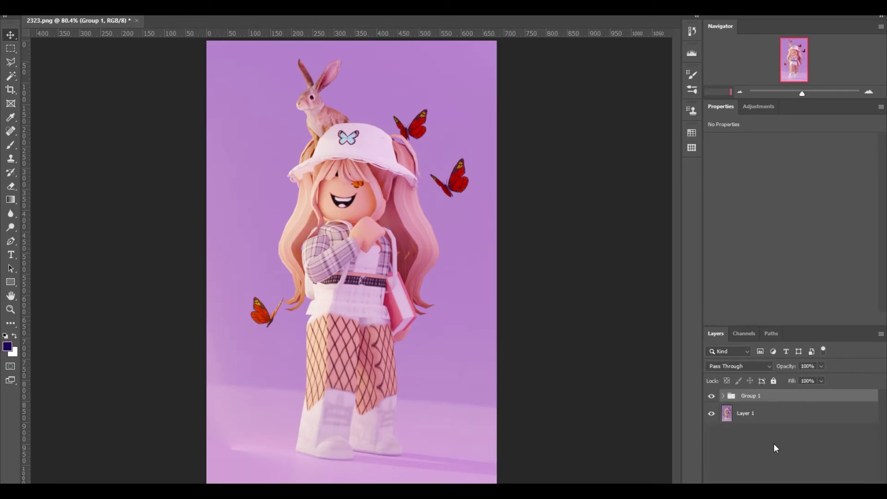
{"action": "left_click", "coordinate": [710, 397]}
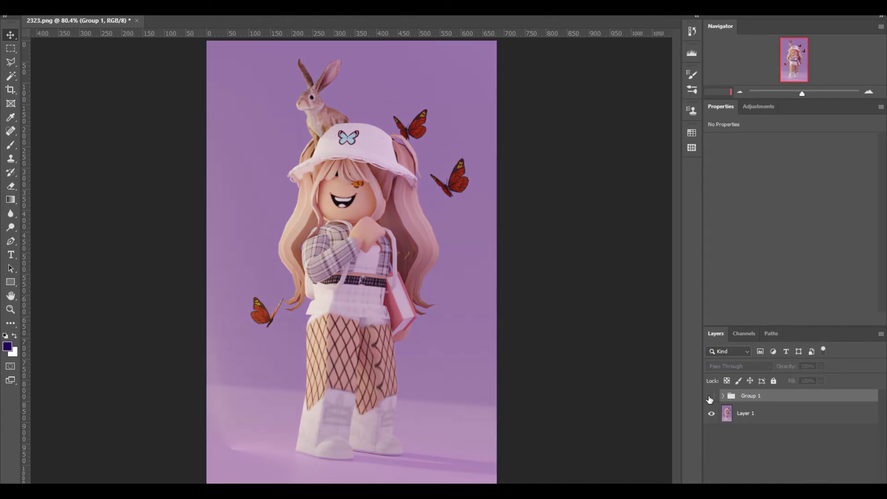
{"action": "left_click", "coordinate": [710, 397]}
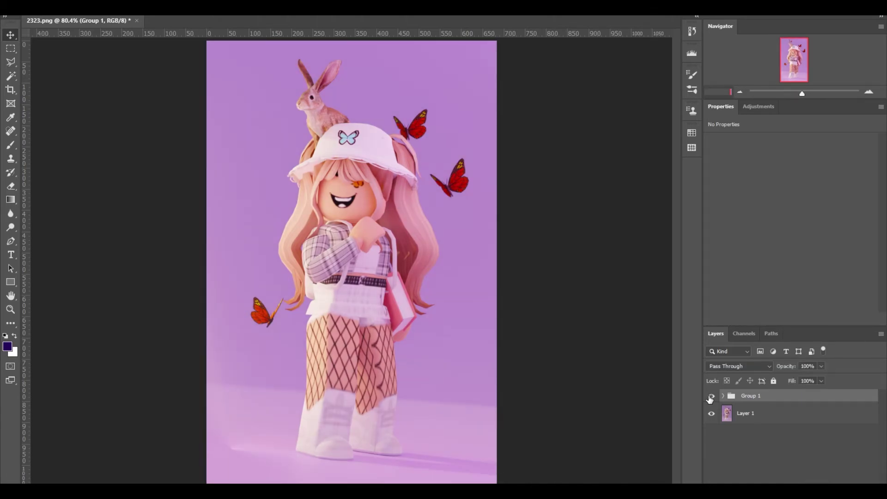